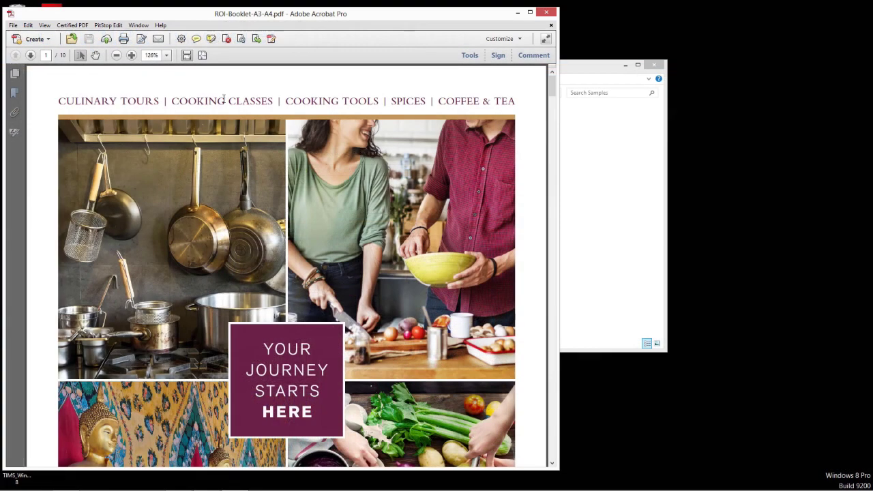
- Extract booklet pages 4 to 5 into a new PDF and place the original window beside it
left_click(469, 55)
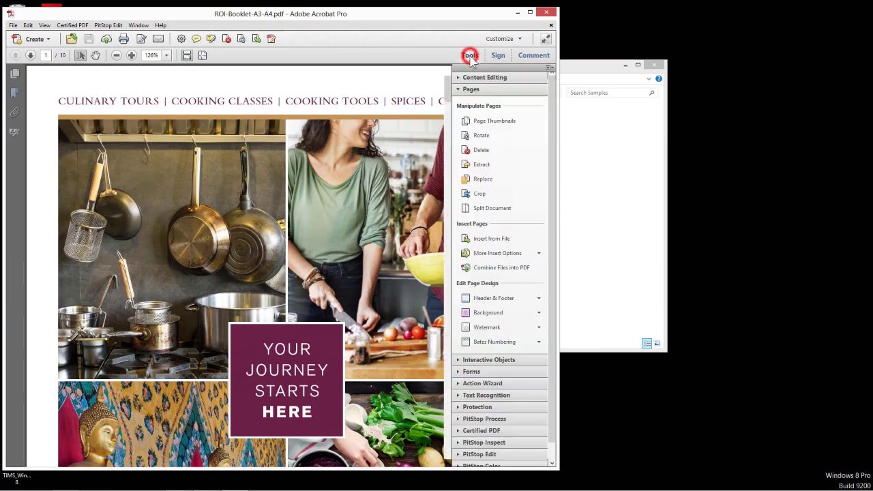
left_click_drag(444, 91, 444, 211)
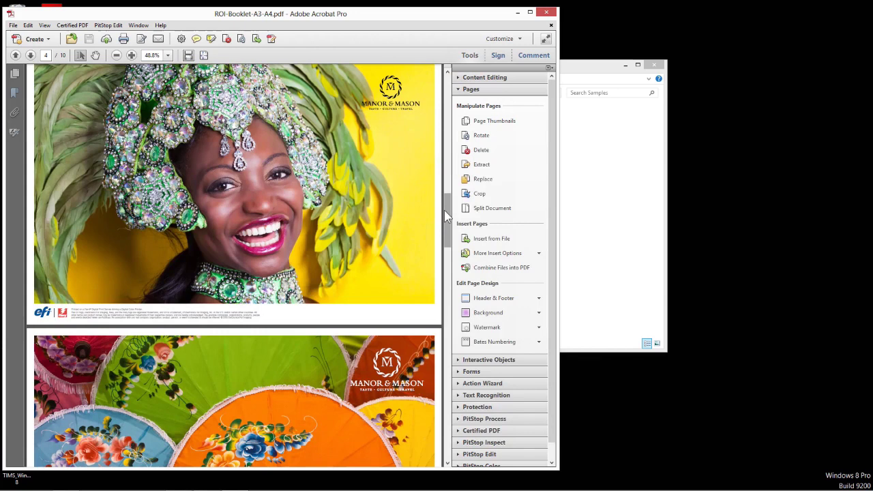
left_click(493, 166)
left_click(281, 223)
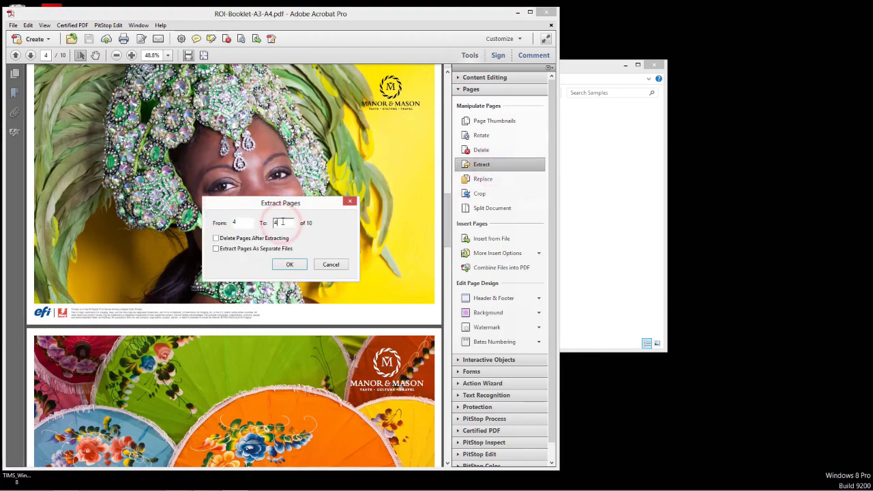
key("BackSpace")
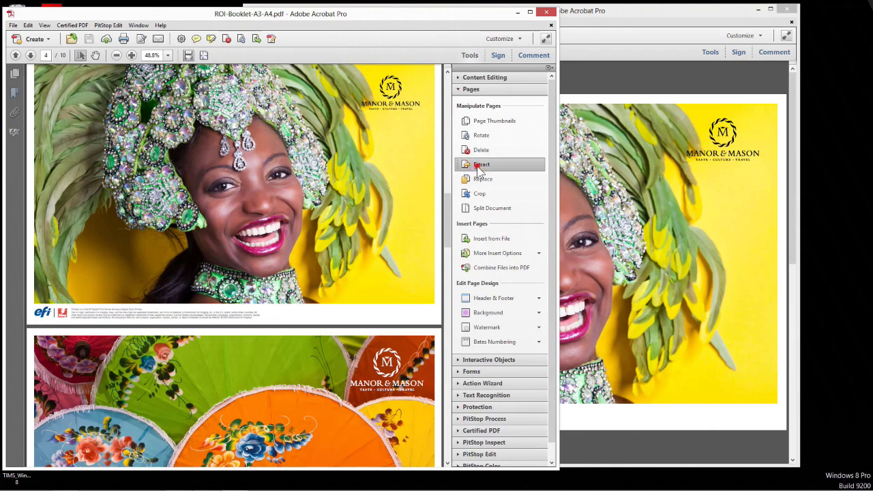
left_click(479, 166)
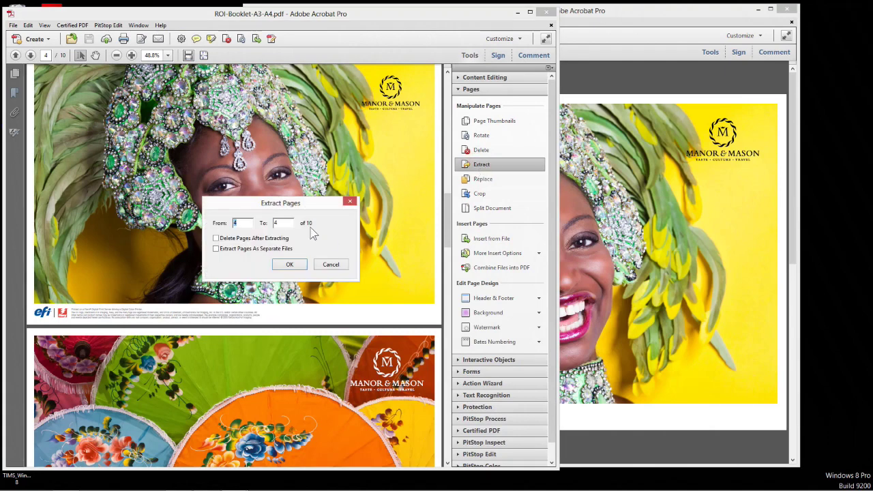
left_click(283, 223)
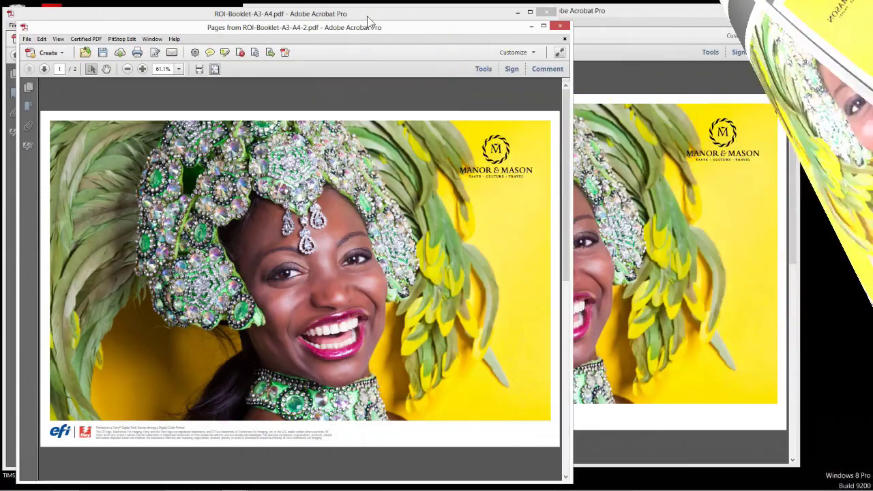
left_click_drag(368, 20, 501, 31)
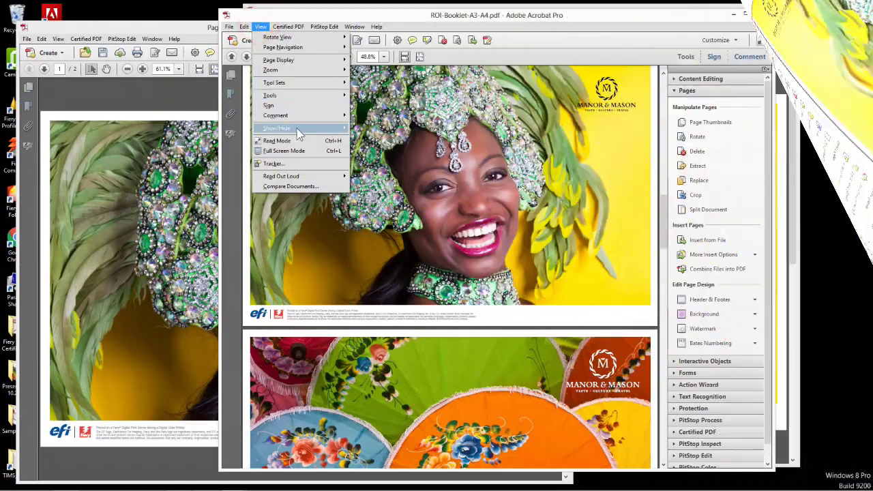
- Crop the first extracted spread to its left half and copy that page into the booklet
mouse_move(297, 128)
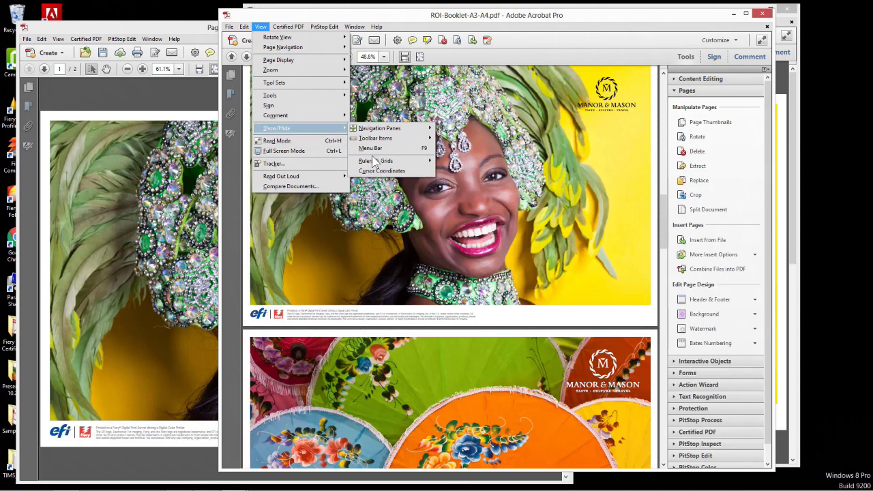
mouse_move(420, 168)
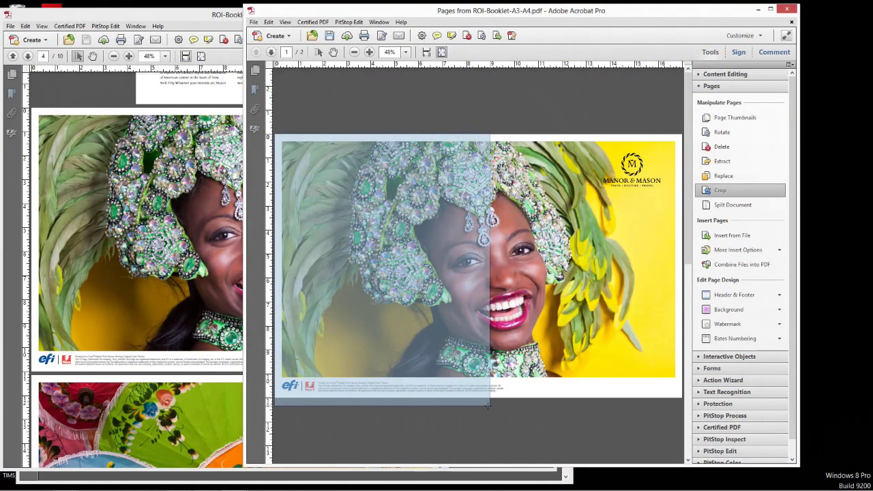
left_click_drag(489, 404, 478, 404)
double_click(401, 310)
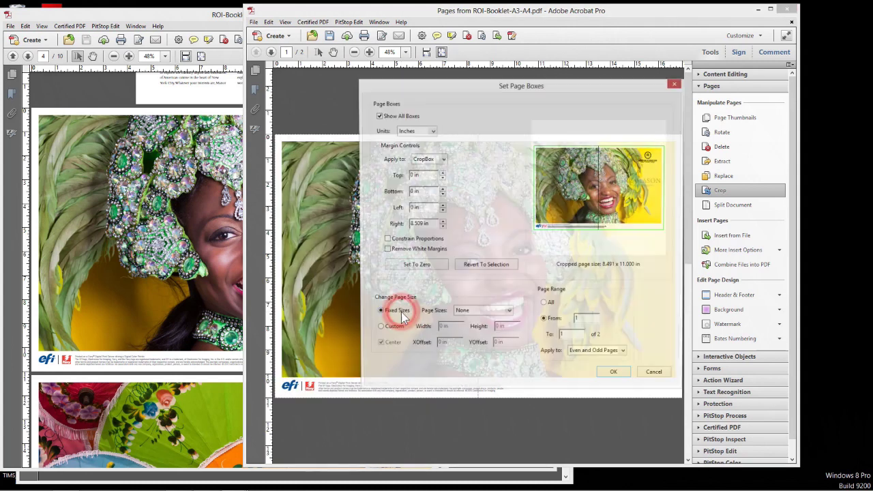
left_click(609, 375)
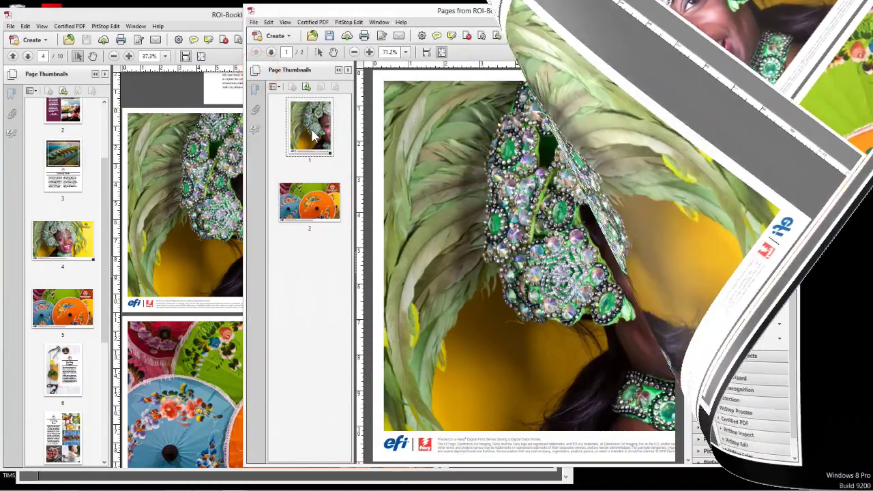
left_click_drag(54, 246, 87, 254)
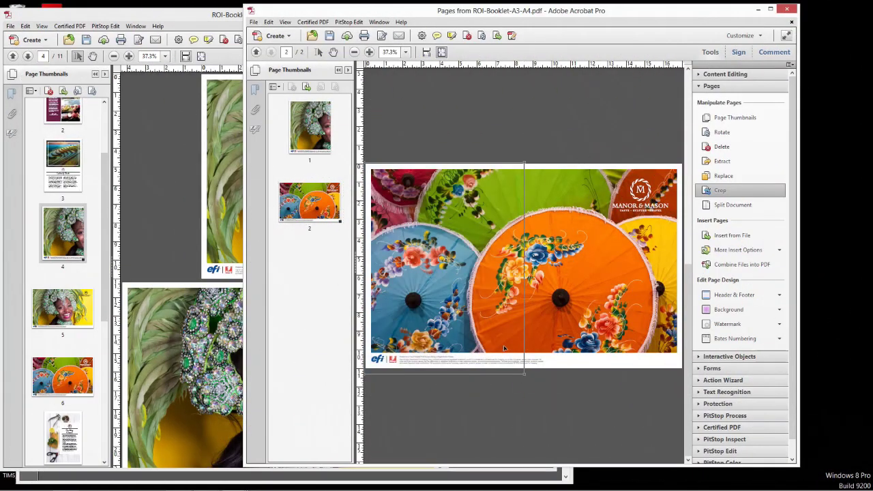
- Add the cropped umbrella page and right-half page to the booklet, then select original pages 6–7
double_click(470, 308)
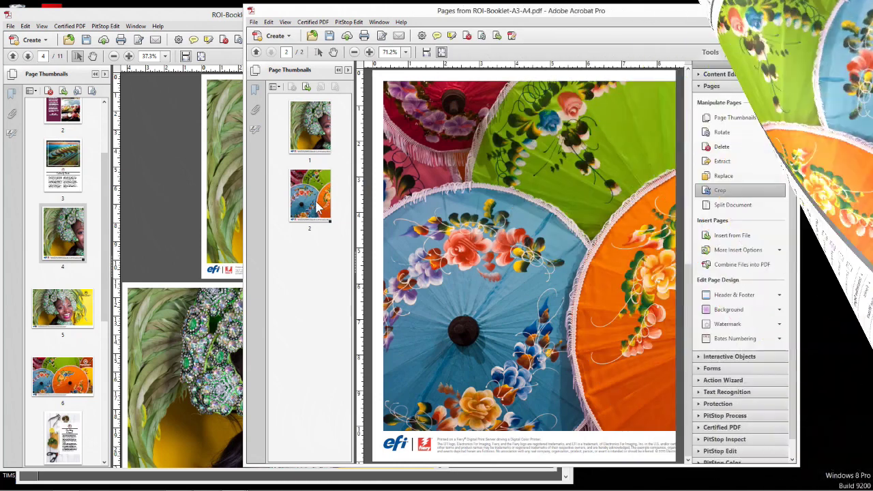
left_click_drag(320, 208, 80, 403)
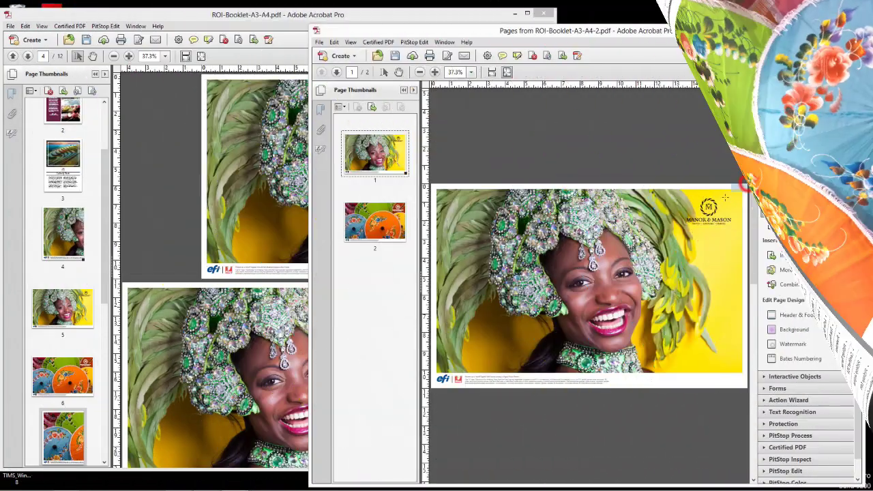
left_click_drag(746, 185, 597, 357)
left_click_drag(597, 357, 588, 377)
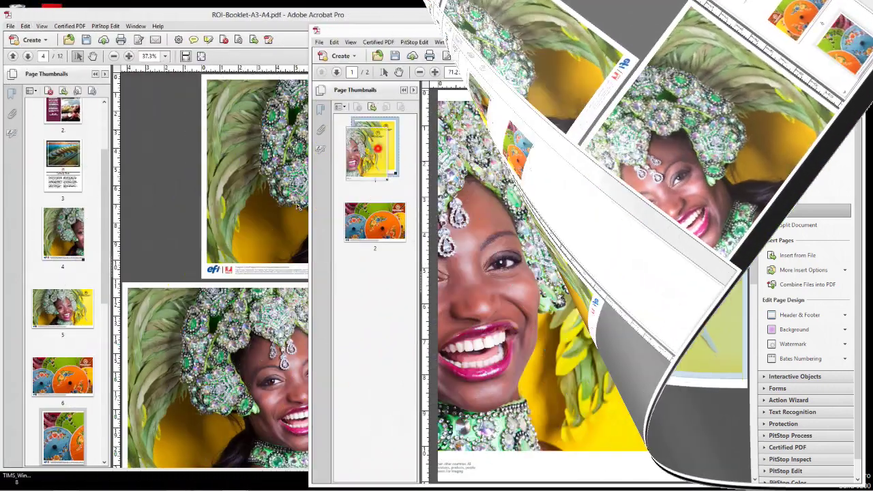
left_click_drag(63, 308, 71, 288)
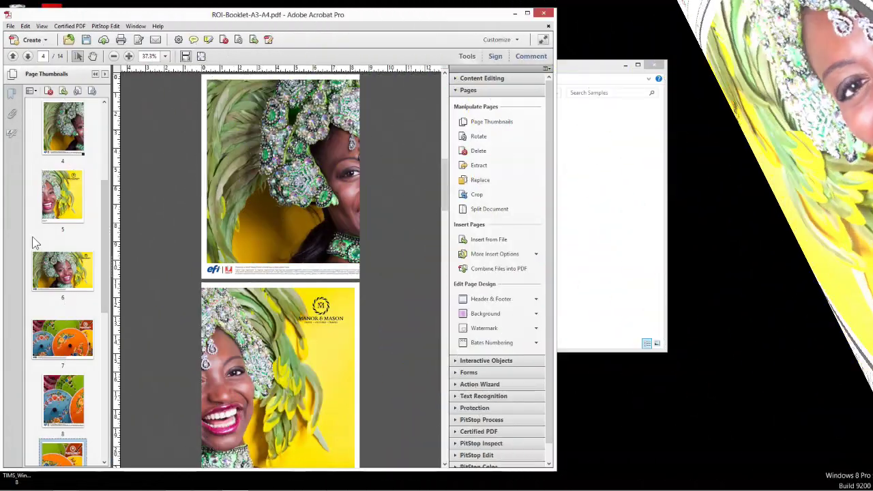
left_click_drag(36, 243, 94, 355)
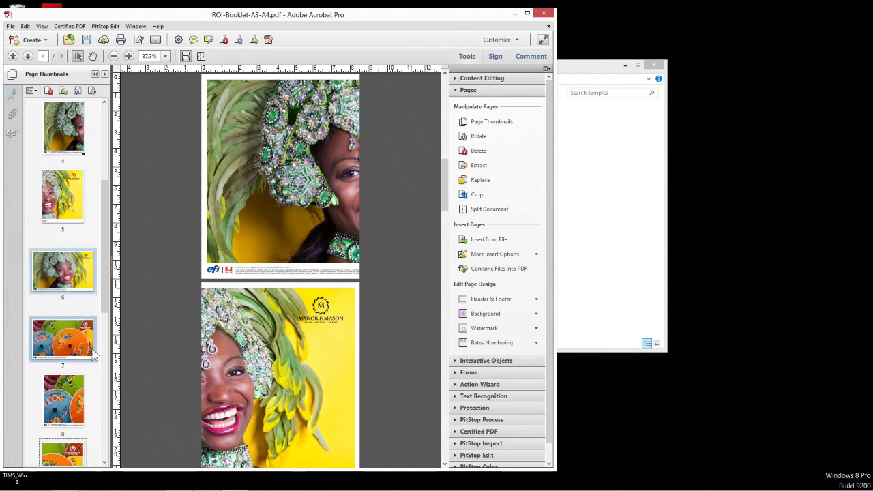
- Delete the original spread pages 6–7 from the booklet
right_click(66, 276)
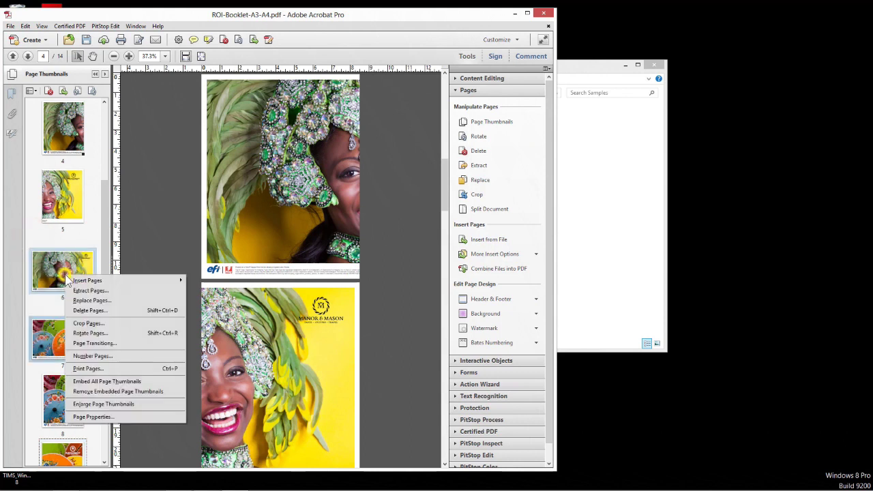
left_click(83, 311)
left_click(284, 264)
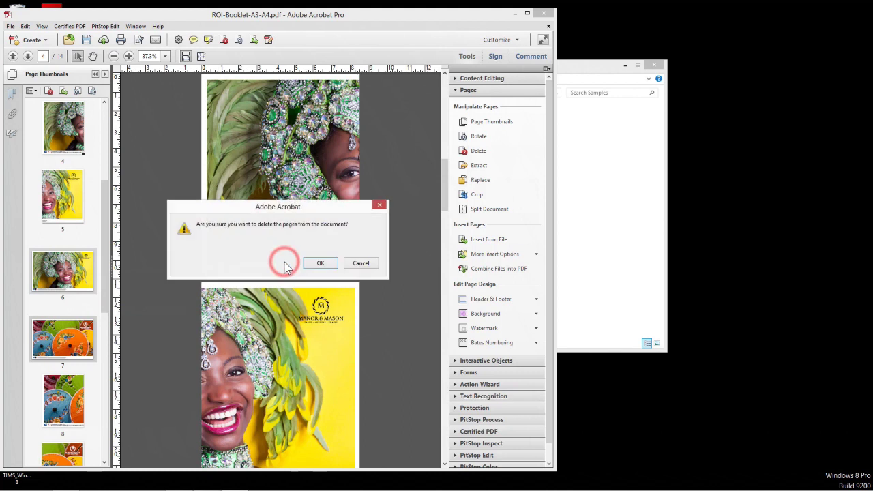
- Save the booklet as ROI-Booklet-A3-A4_Split.pdf and close Acrobat
left_click(322, 263)
left_click(22, 72)
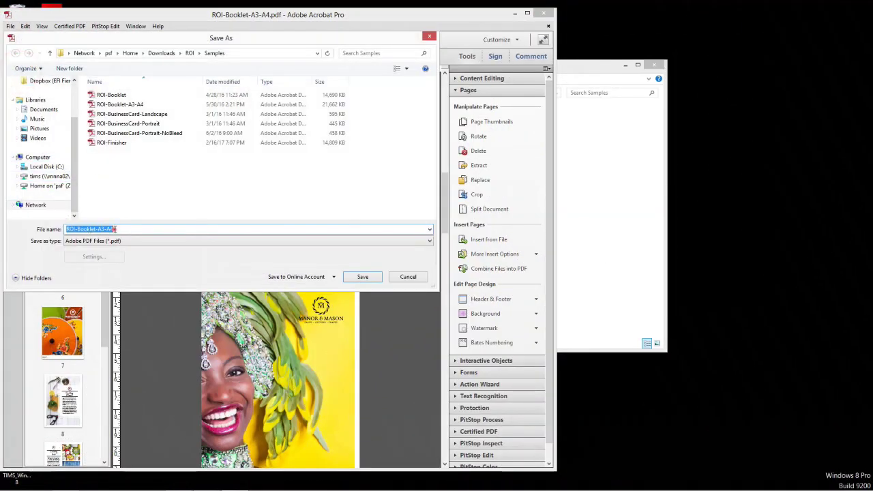
type("_Split")
key("Return")
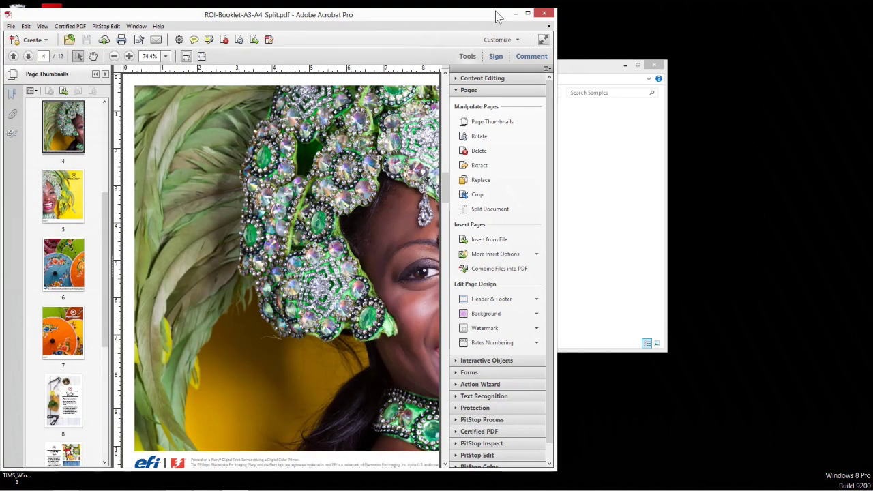
left_click(542, 15)
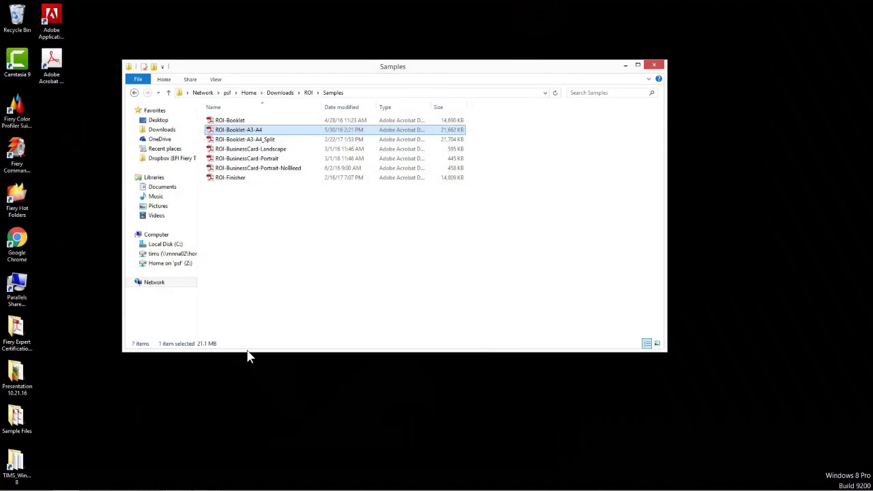
- In Command WorkStation, add ROI-Booklet-A3-A4_Split.pdf to a new job import
mouse_move(231, 480)
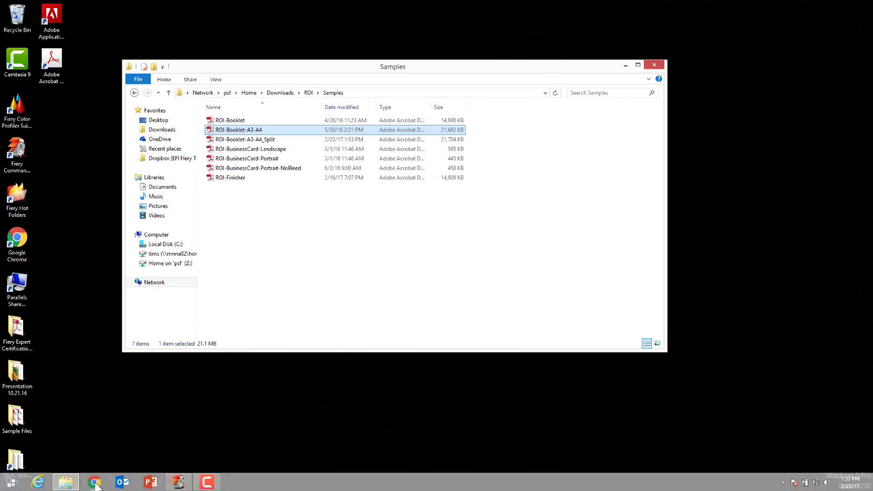
left_click(183, 484)
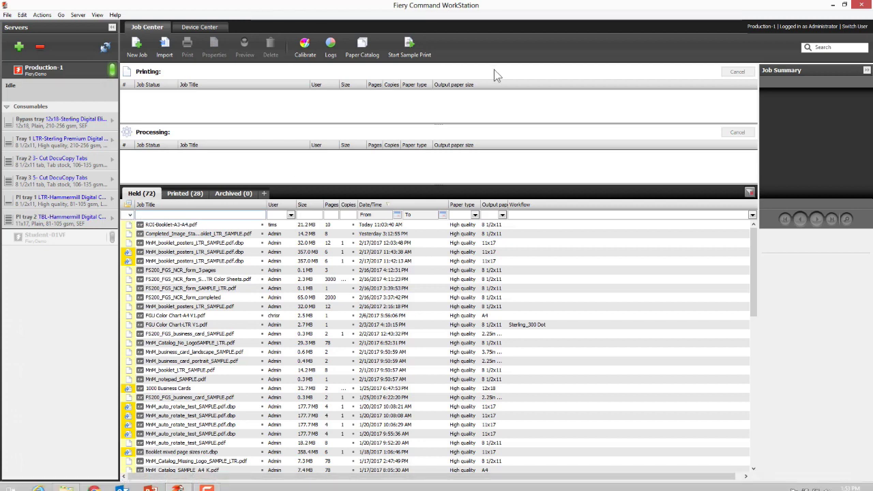
left_click(7, 14)
left_click(17, 36)
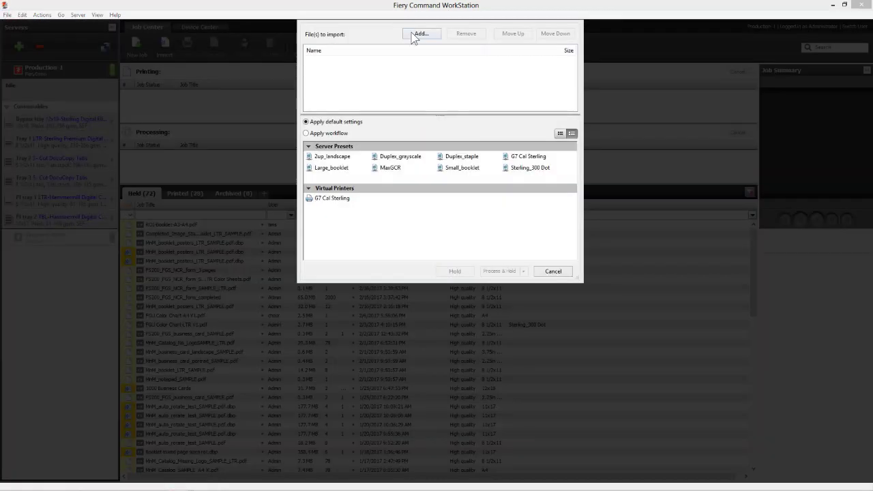
left_click(413, 32)
double_click(412, 107)
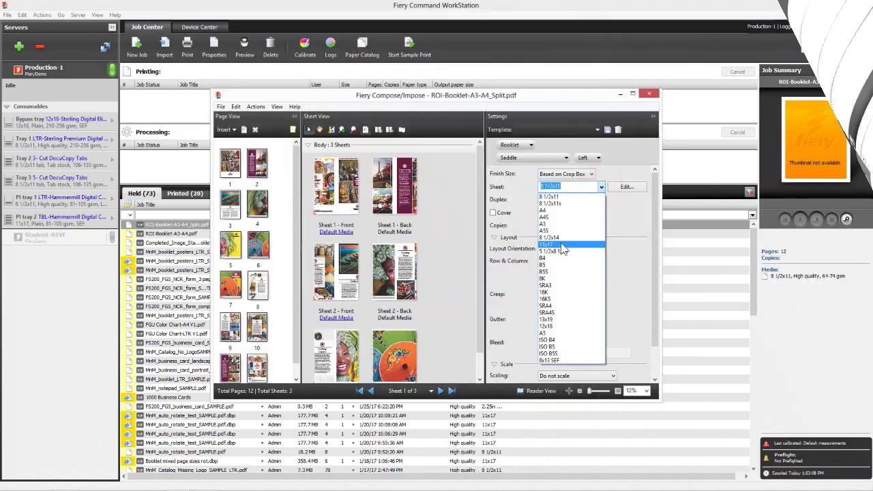
- Impose the booklet on 11x17 landscape sheets and save it as an imposed job
left_click(566, 200)
left_click(571, 249)
left_click(554, 267)
left_click(649, 93)
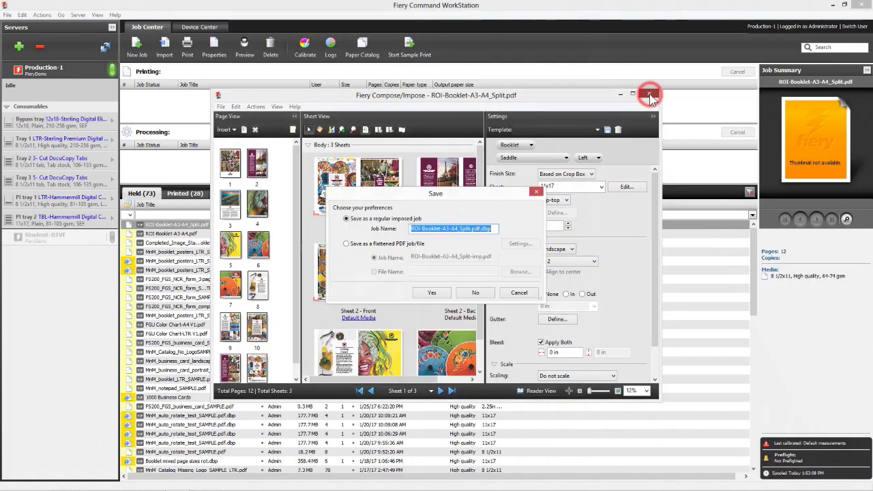
left_click(432, 287)
- Enable image enhancement in the booklet job's Image properties
right_click(223, 225)
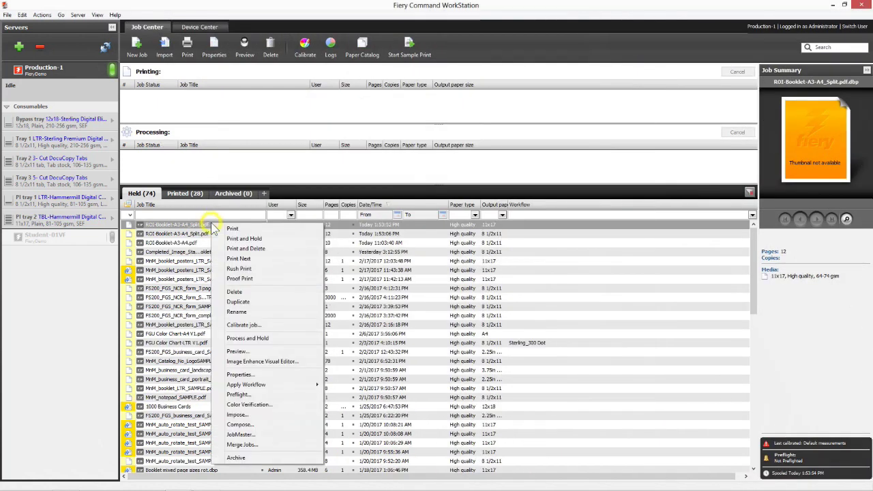
left_click(239, 374)
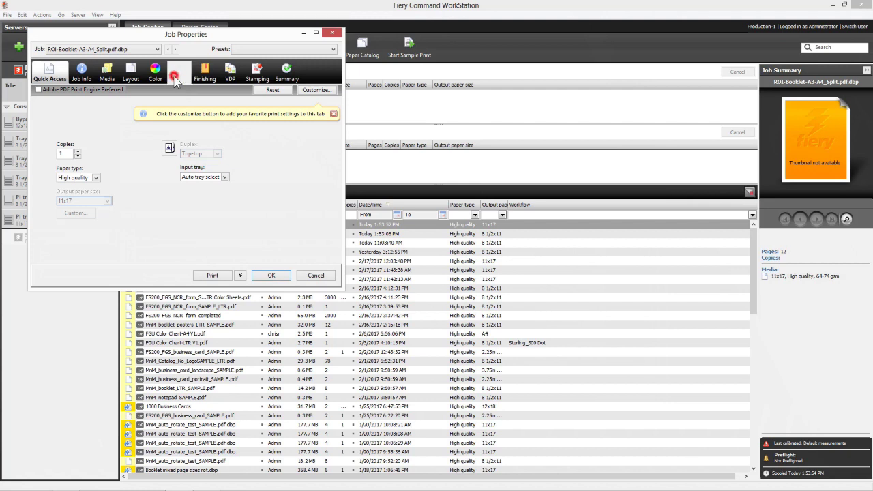
left_click(176, 76)
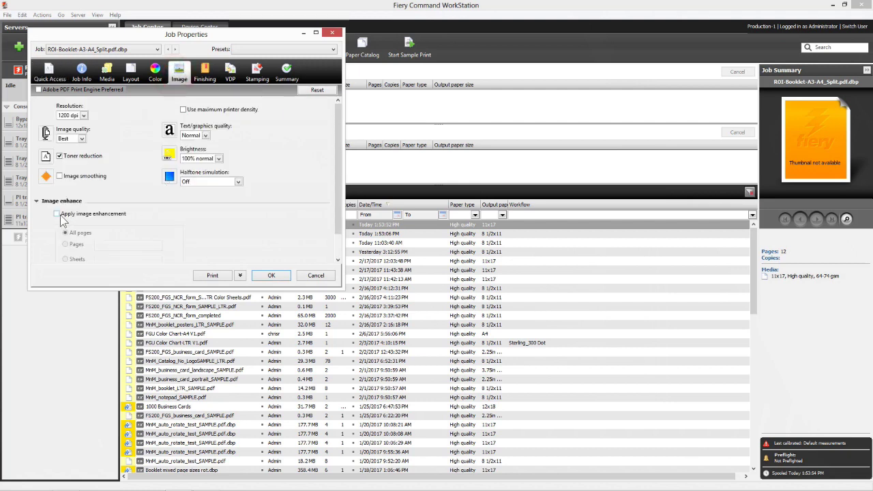
left_click(273, 274)
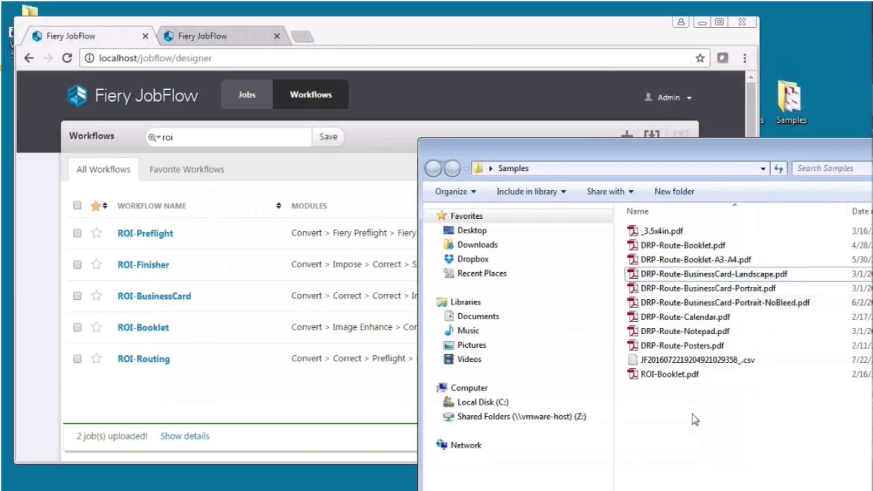
- Submit DRP-Route-Booklet-A3-A4.pdf to the ROI-Booklet workflow and open the completed job
left_click_drag(693, 266, 224, 350)
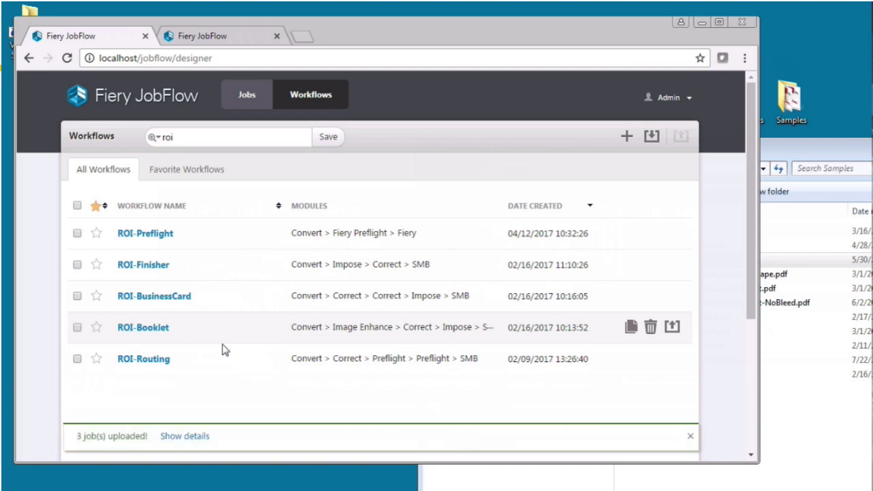
left_click(208, 39)
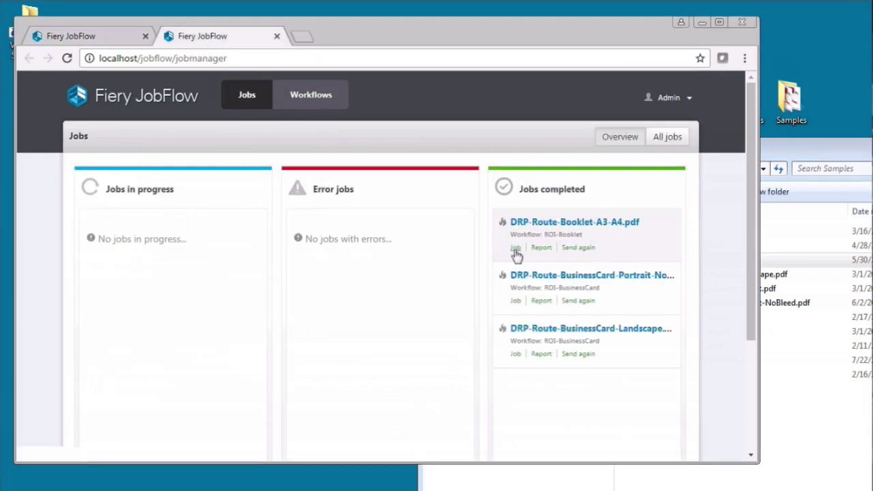
left_click(516, 249)
- Preview page 4 of the processed PDF, zoomed out to show whole imposed pages
left_click(502, 246)
left_click(708, 417)
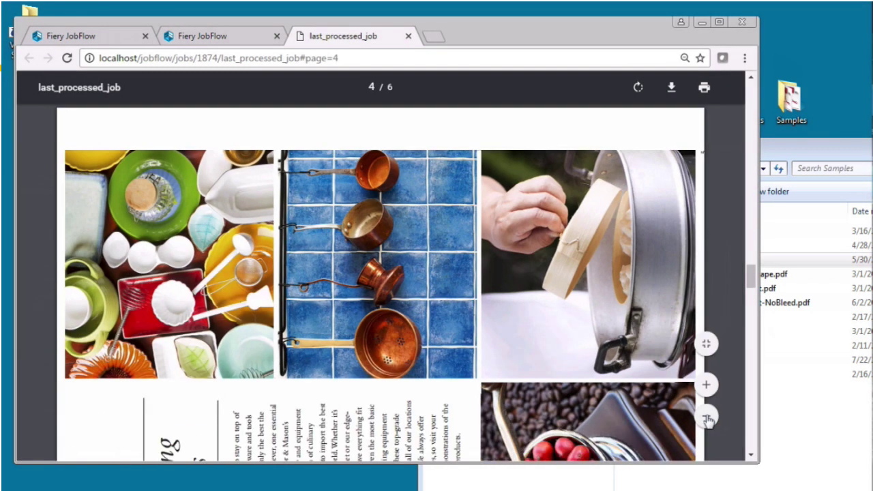
left_click(707, 417)
left_click(707, 417)
left_click(708, 417)
left_click(707, 417)
left_click(707, 417)
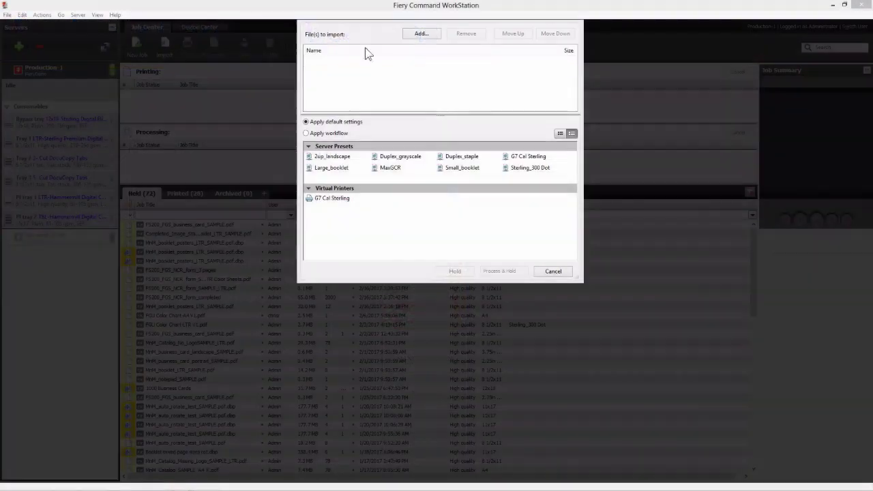
- Import ROI-BusinessCard-Landscape.pdf into Command WorkStation
left_click(421, 34)
left_click(418, 115)
double_click(418, 115)
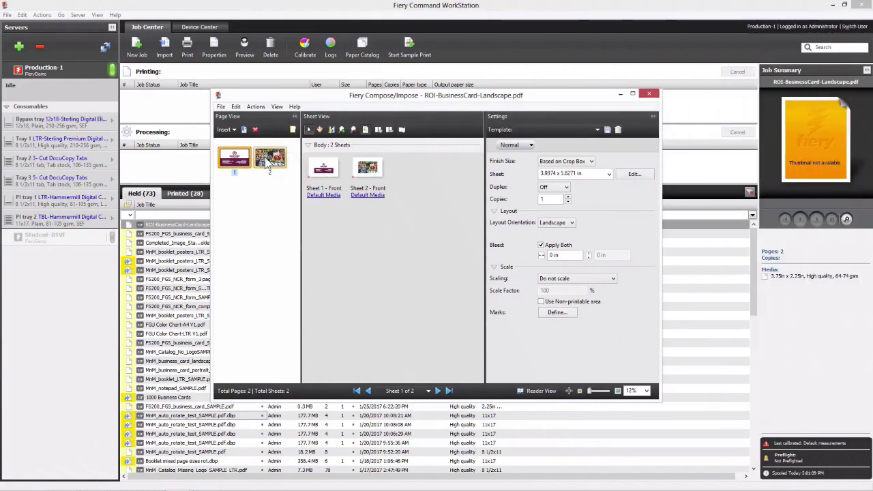
- Rotate the business card pages to portrait in Acrobat and save the PDF
left_click(270, 158)
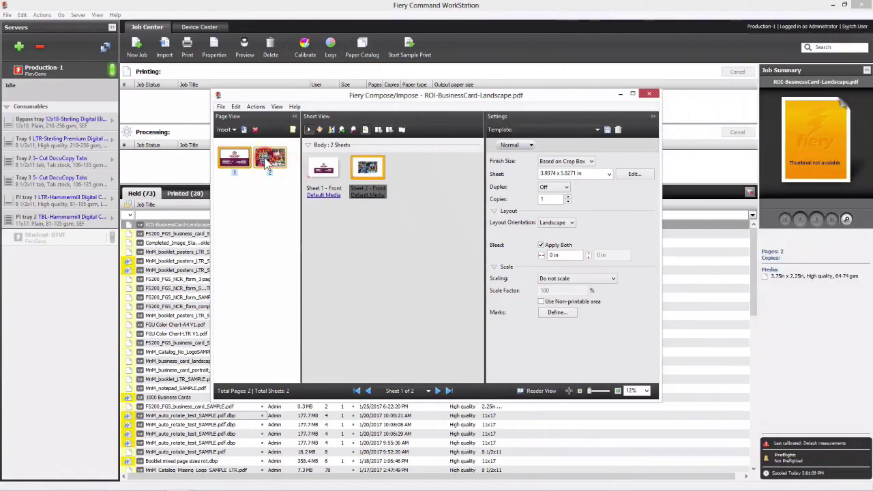
right_click(277, 159)
left_click(299, 276)
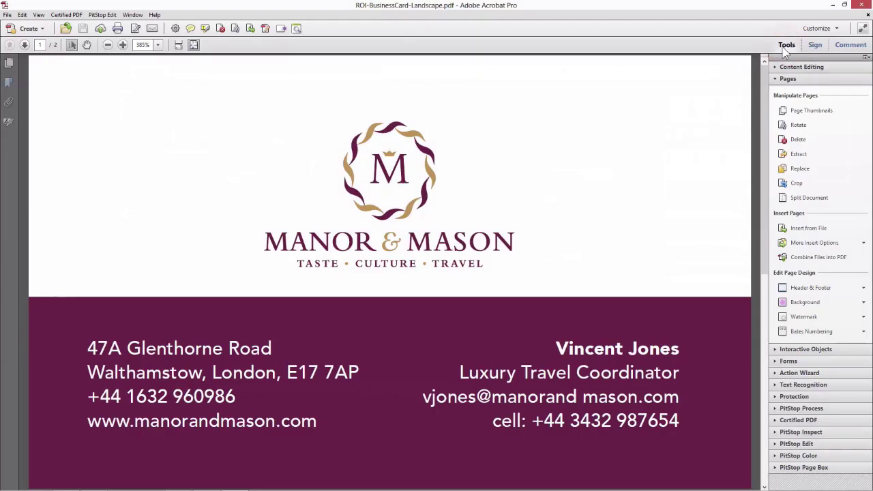
left_click(796, 124)
left_click(466, 307)
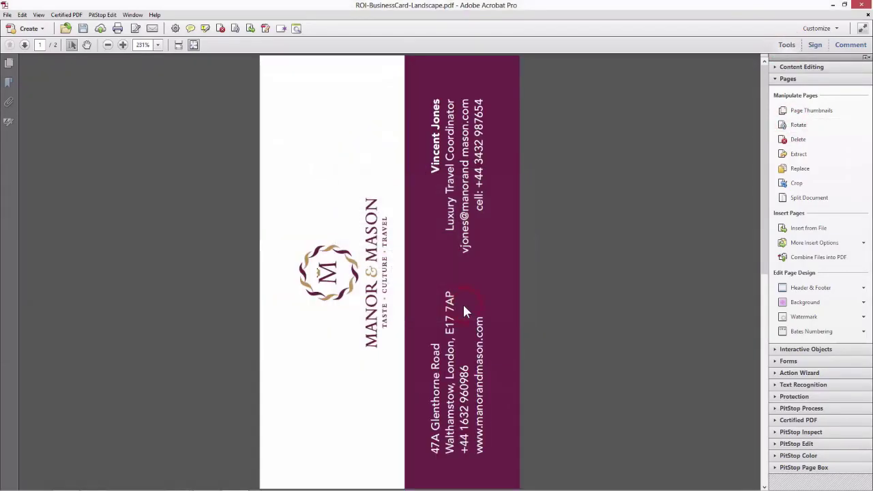
left_click(7, 15)
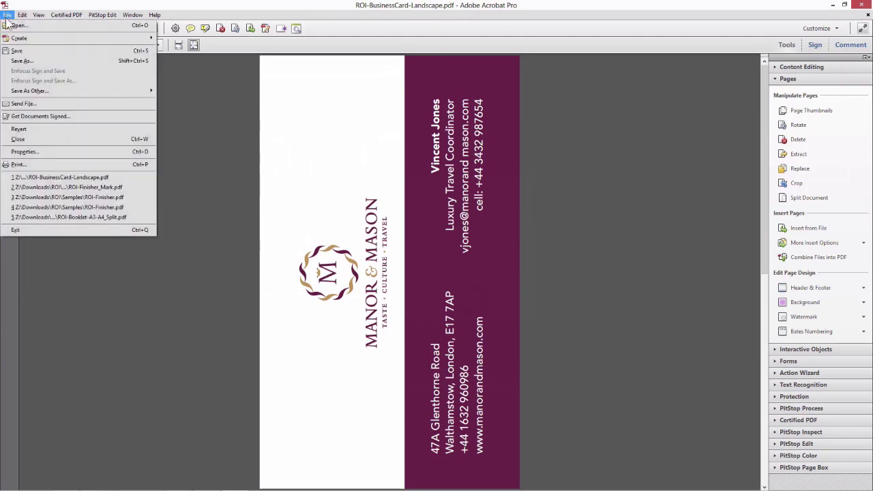
left_click(17, 51)
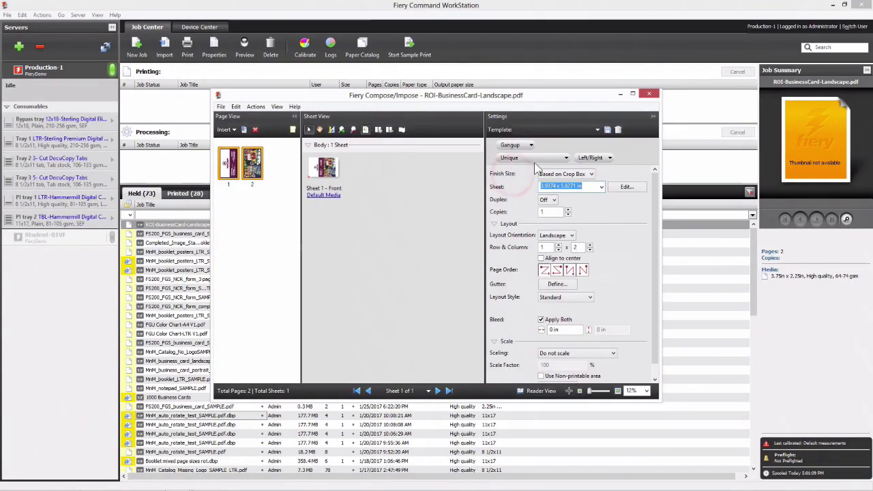
- Best-fit the business cards into a 4 x 4 gangup on an 11x17 sheet and close Compose
left_click(600, 187)
left_click(604, 196)
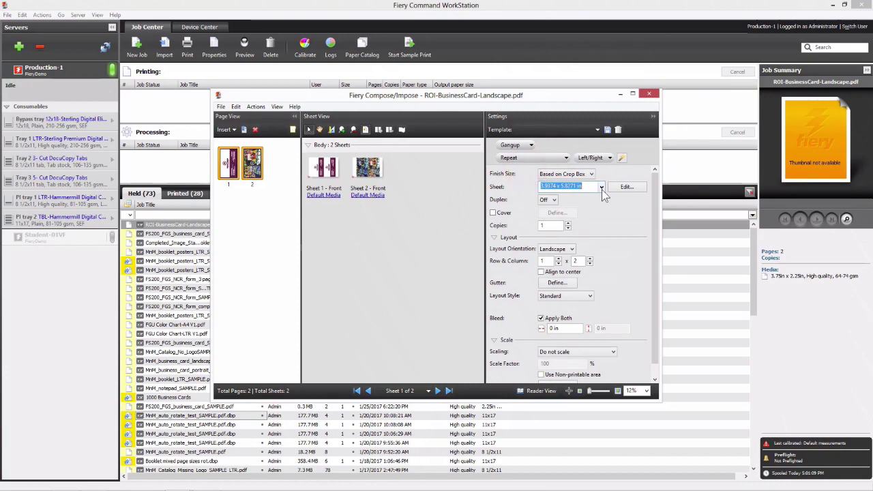
left_click(602, 188)
left_click(560, 245)
left_click(621, 158)
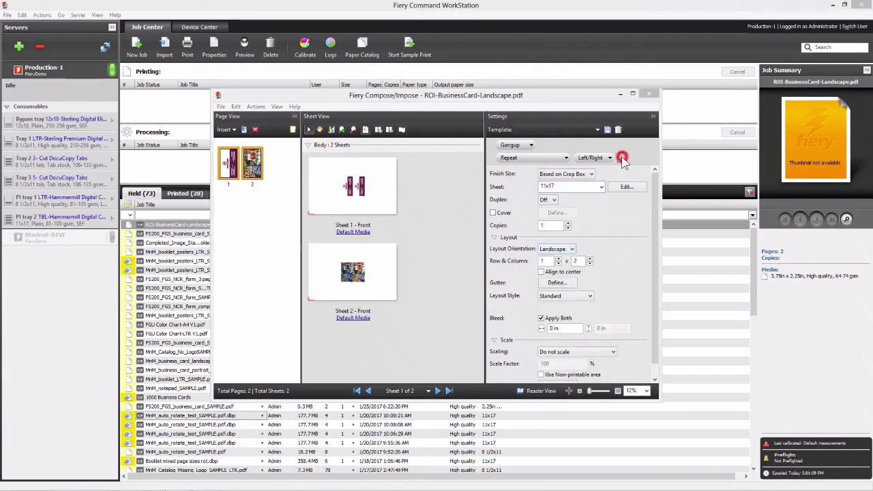
left_click(469, 308)
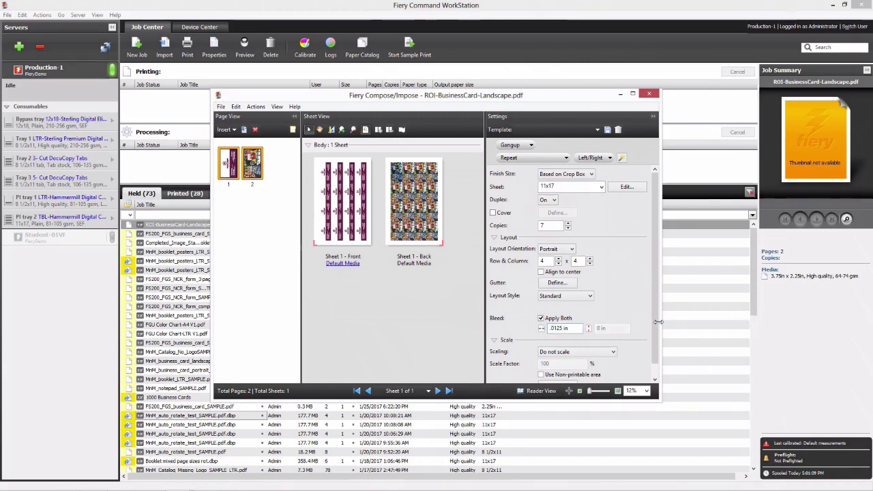
scroll(650, 364, "down", 1)
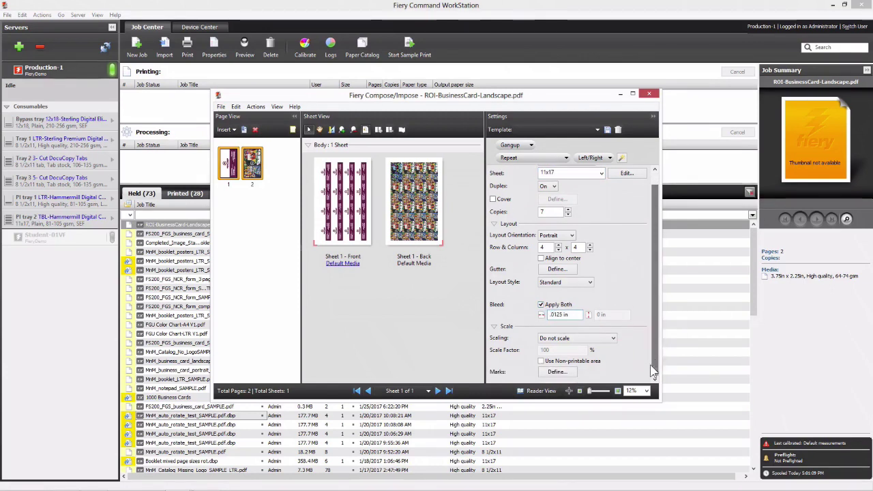
left_click(651, 99)
- Save the ganged card job and import ROI-BusinessCard-Portrait-NoBleed.pdf as a held job
left_click(432, 290)
left_click(165, 49)
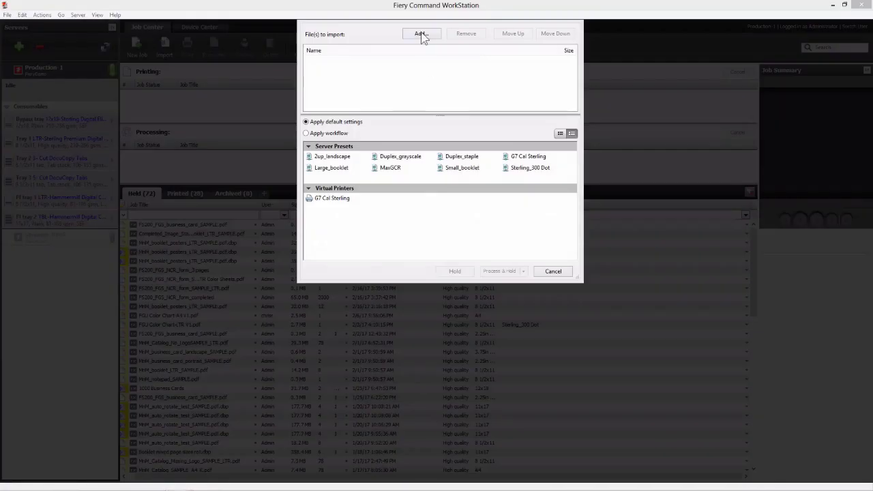
left_click(422, 35)
left_click(436, 189)
left_click(656, 254)
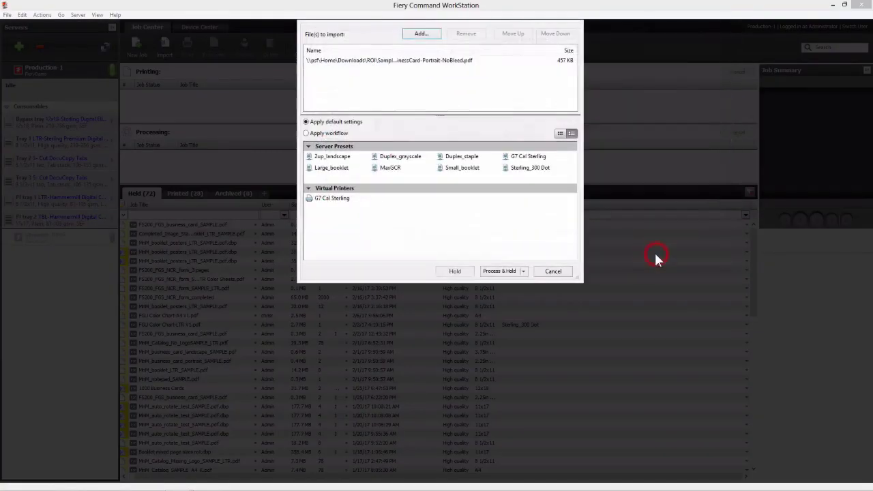
left_click(455, 270)
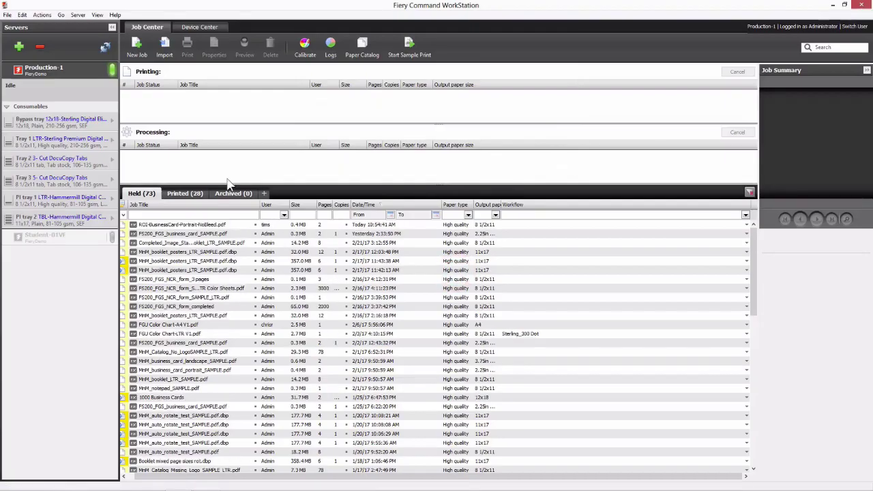
- Open the no-bleed card job in Compose/Impose and bring up page 2's options
right_click(196, 228)
left_click(215, 414)
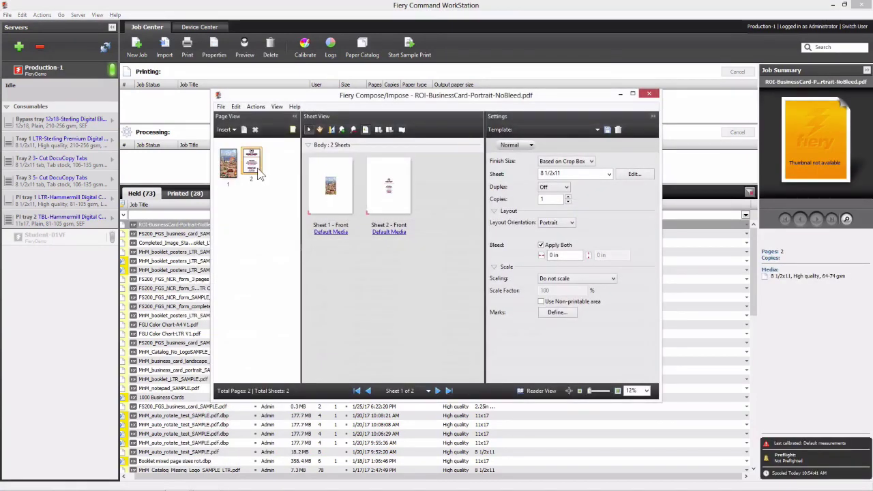
right_click(258, 174)
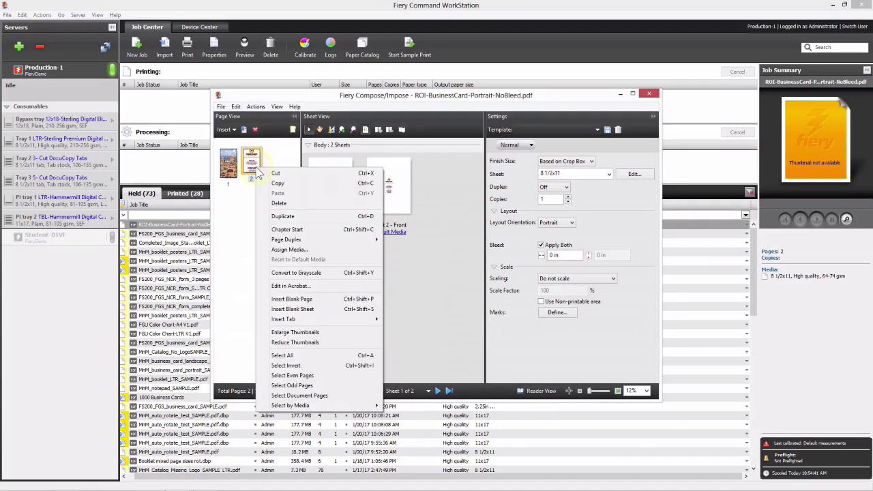
- Edit page 2 in Acrobat and scale its top photo to 105% with the Enfocus Inspector
left_click(304, 286)
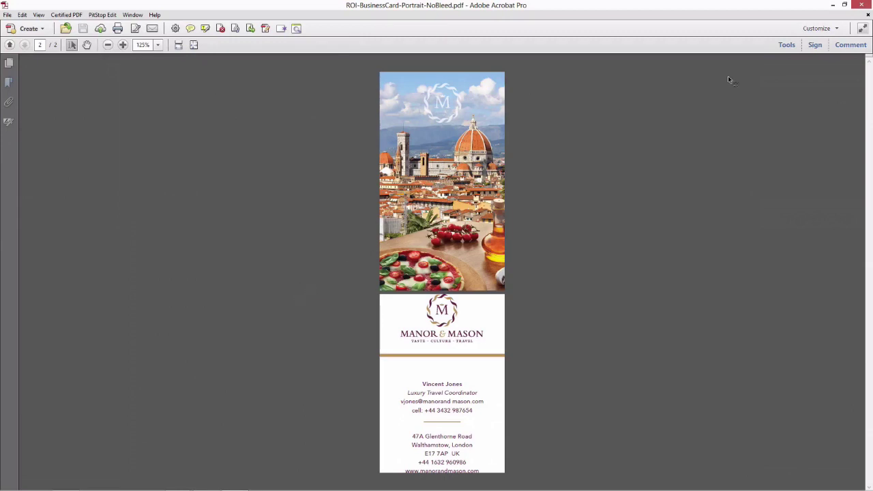
left_click(788, 46)
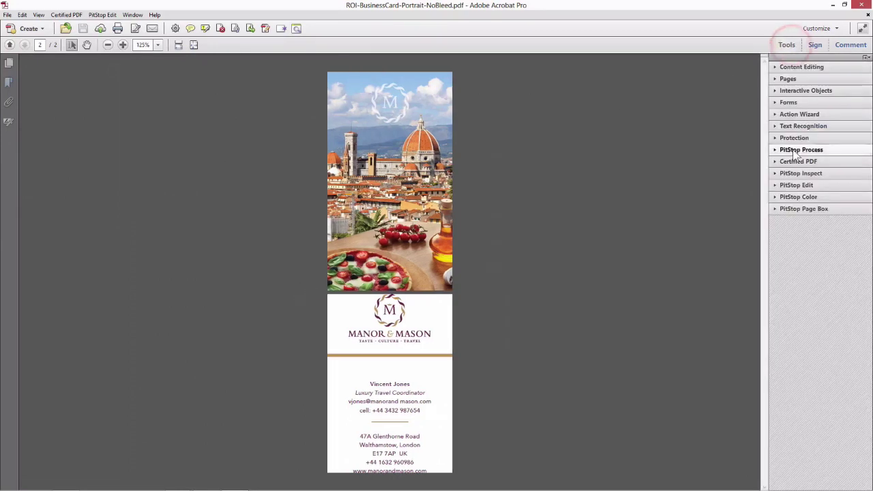
left_click(785, 175)
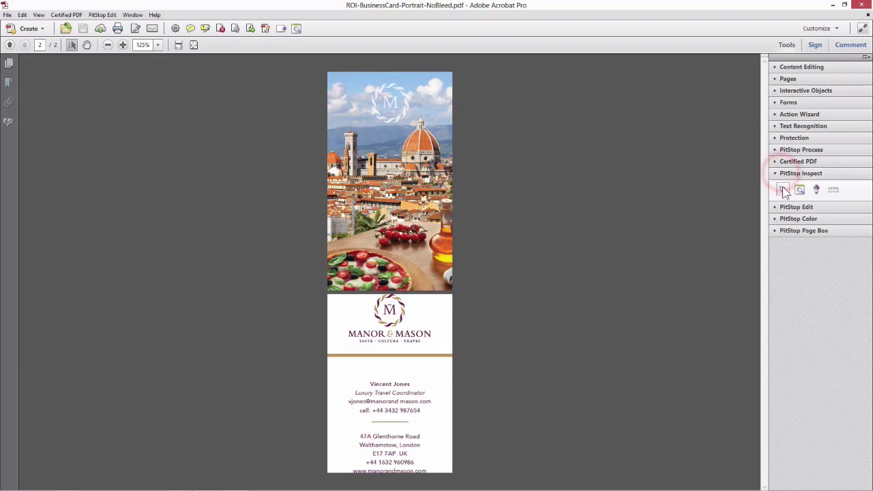
left_click(782, 190)
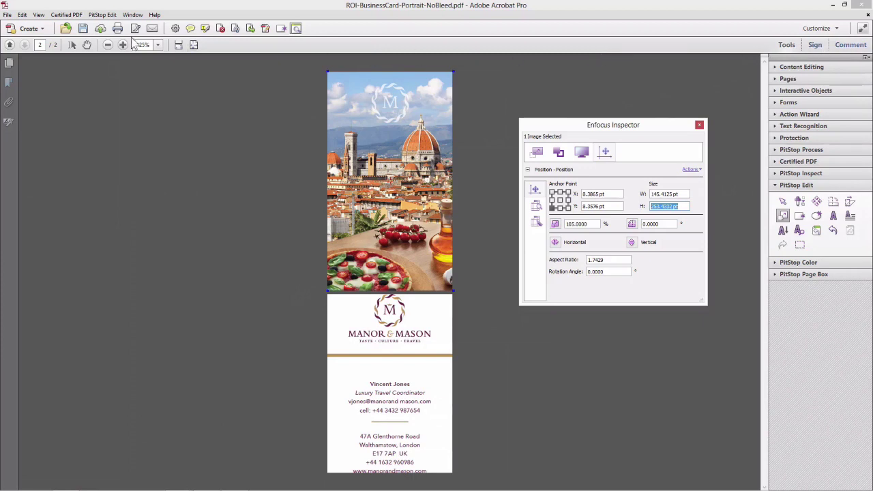
- Save the business card PDF and close Acrobat
left_click(7, 14)
left_click(24, 42)
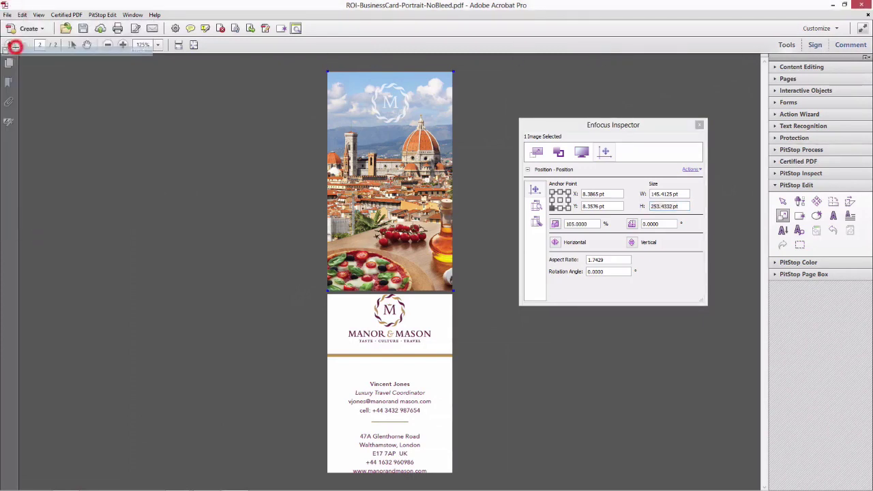
left_click(864, 8)
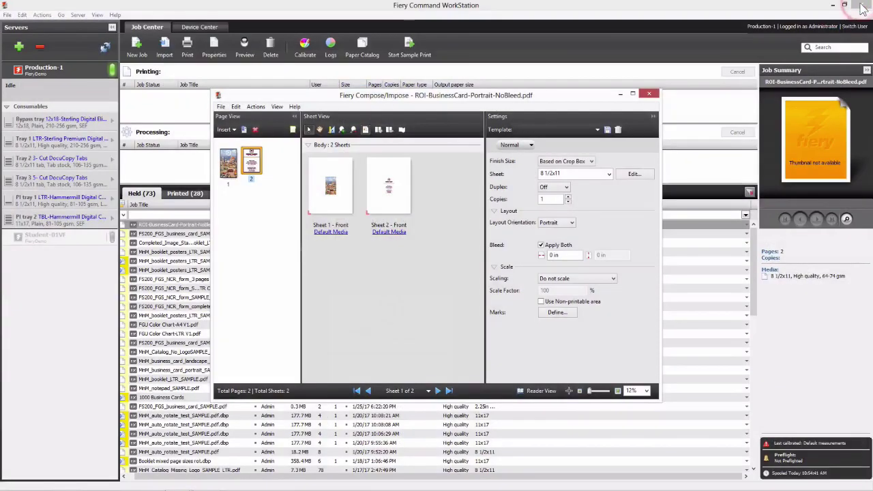
- Choose Gangup imposition in Repeat mode on 11x17 sheets
left_click(531, 146)
left_click(520, 177)
left_click(566, 159)
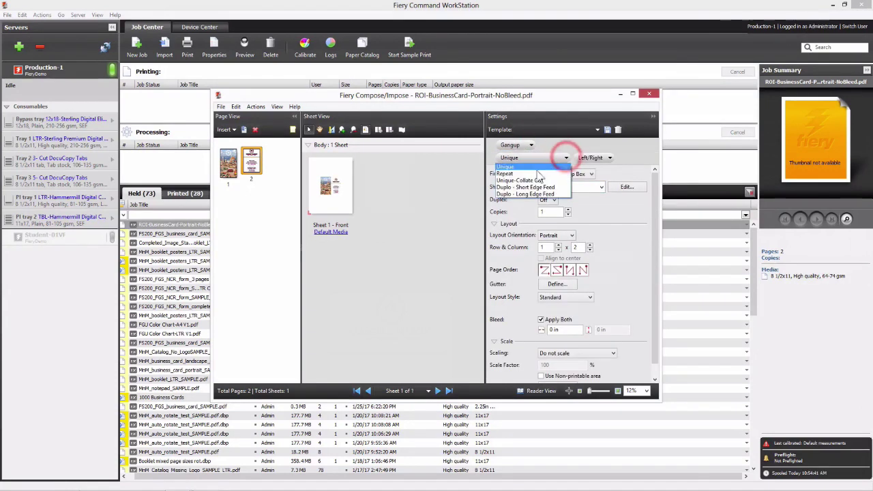
left_click(534, 176)
left_click(602, 188)
left_click(565, 249)
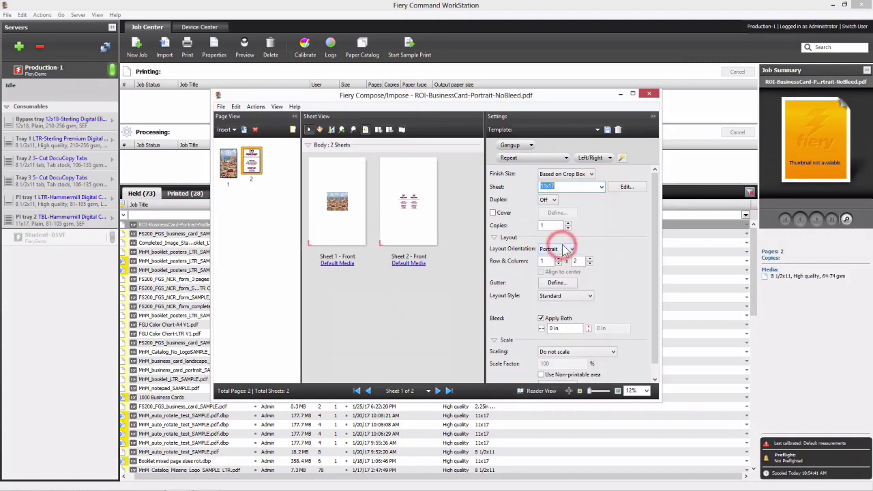
- Turn on duplex with landscape orientation, and save the job as an imposed job
left_click(542, 209)
left_click(556, 249)
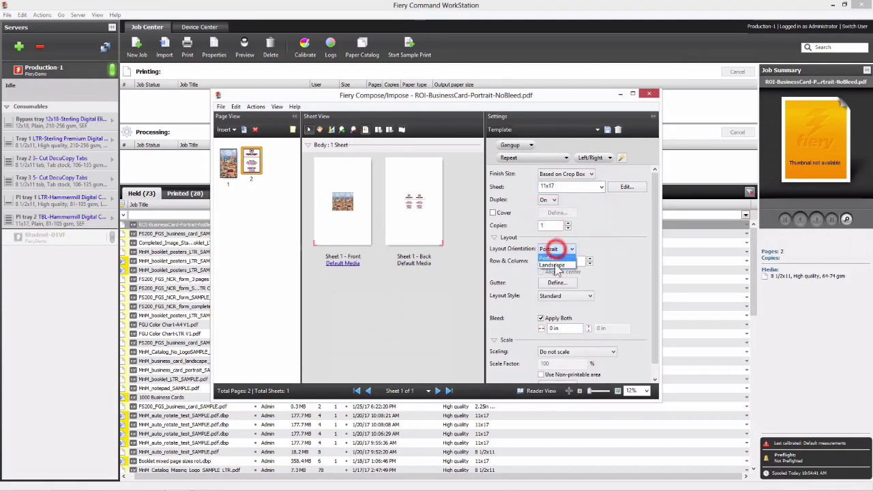
left_click(553, 267)
left_click(648, 94)
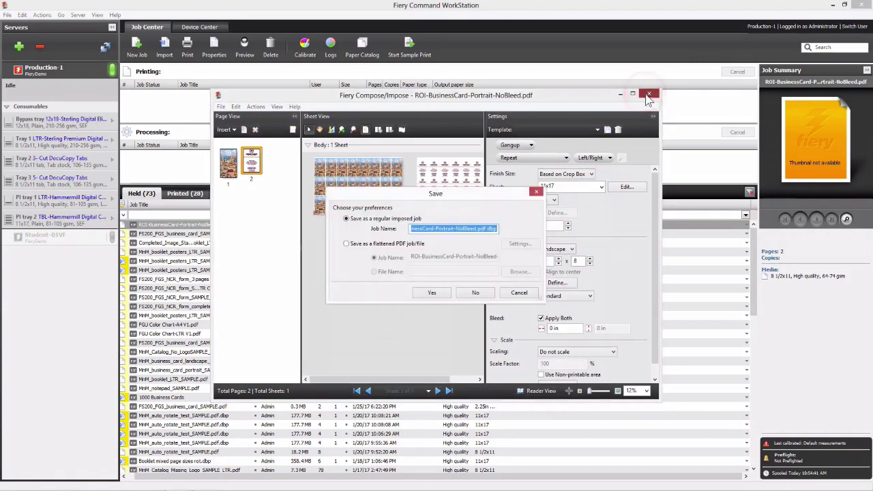
left_click(432, 293)
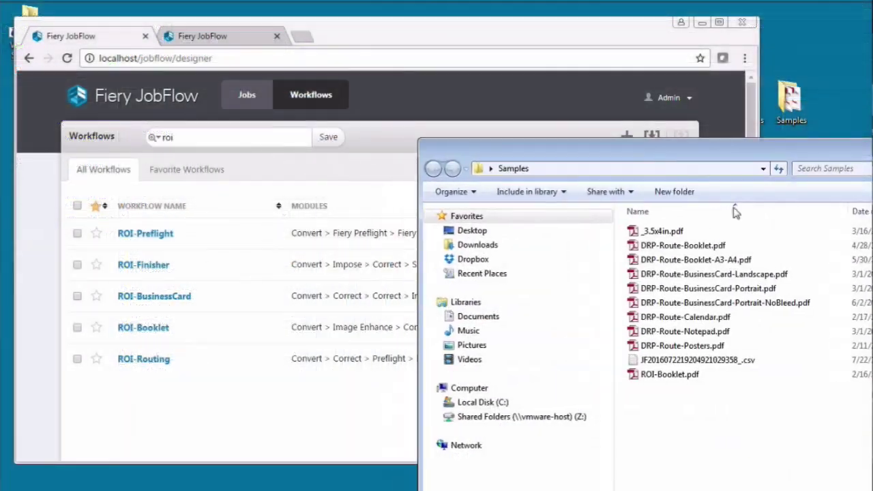
- Submit the Landscape and Portrait-NoBleed card PDFs to ROI-BusinessCard, then open the portrait job from the Jobs list
left_click(709, 273)
left_click(722, 302, "ctrl")
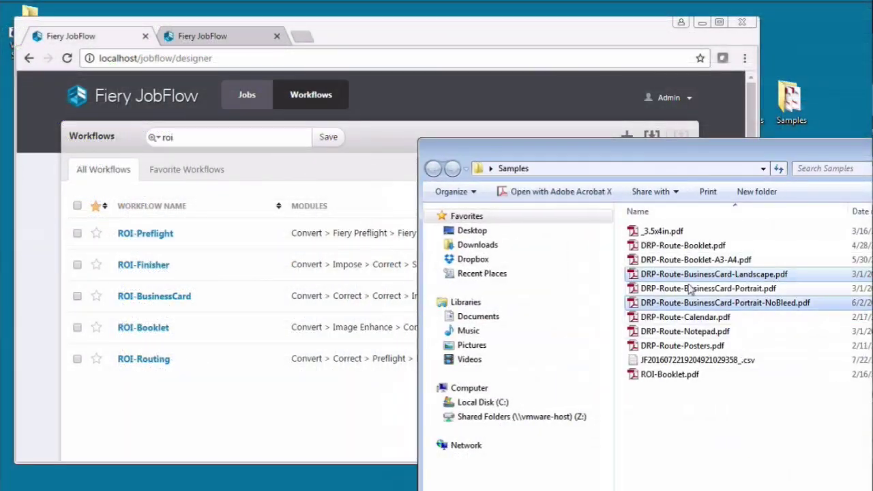
left_click_drag(722, 302, 257, 334)
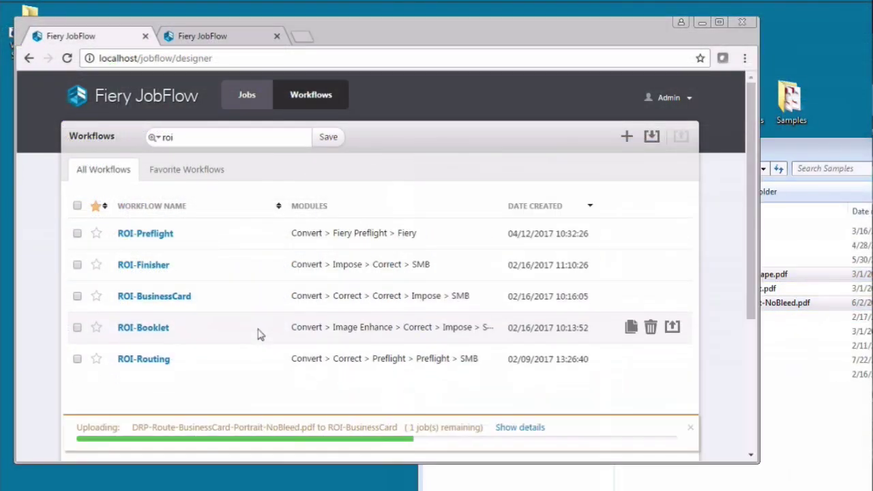
left_click(265, 37)
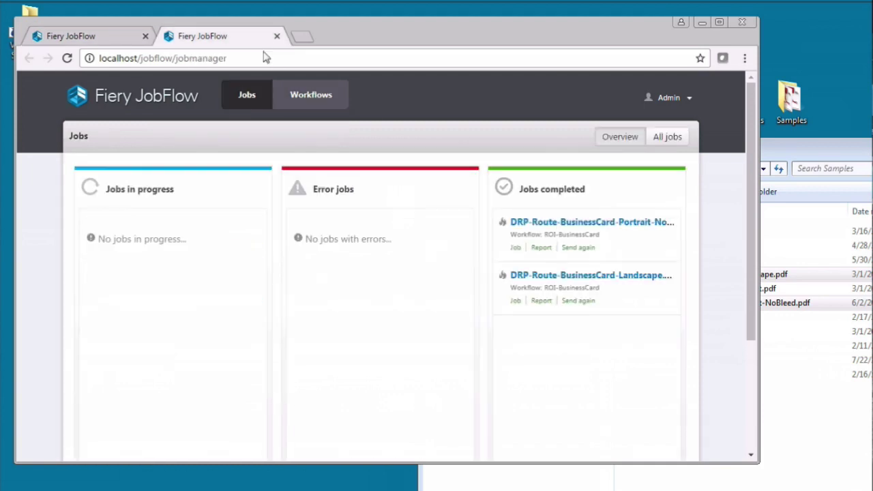
left_click(514, 247)
- Open page 1 of the processed Portrait-NoBleed output in a new tab
left_click(170, 159)
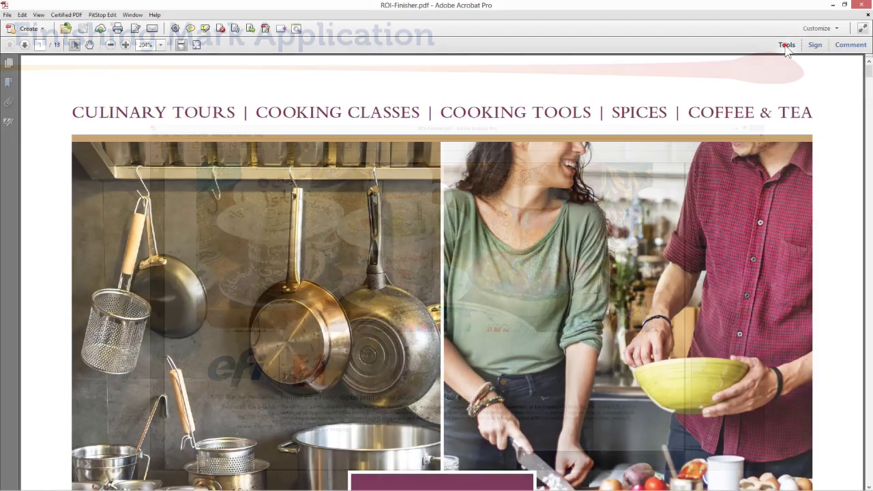
- Draw a rectangle at the bottom right of the last page with PitStop Edit, resize it, and fill it black
left_click(787, 45)
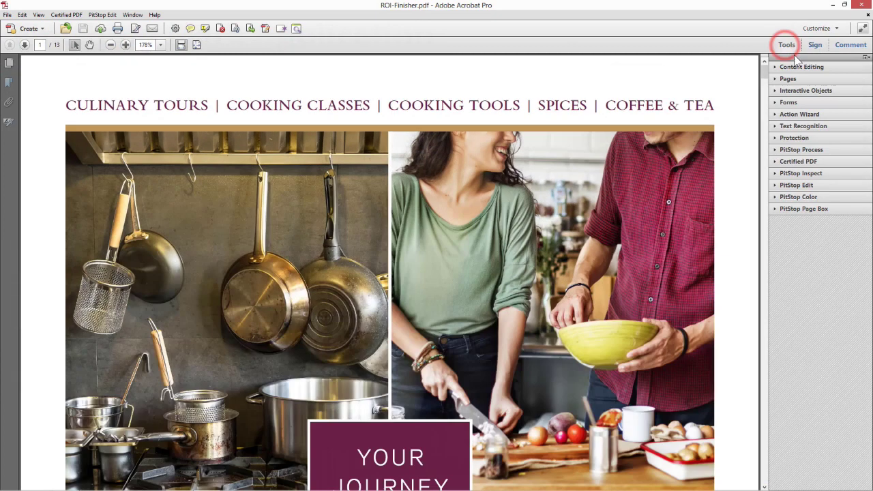
left_click_drag(765, 68, 763, 478)
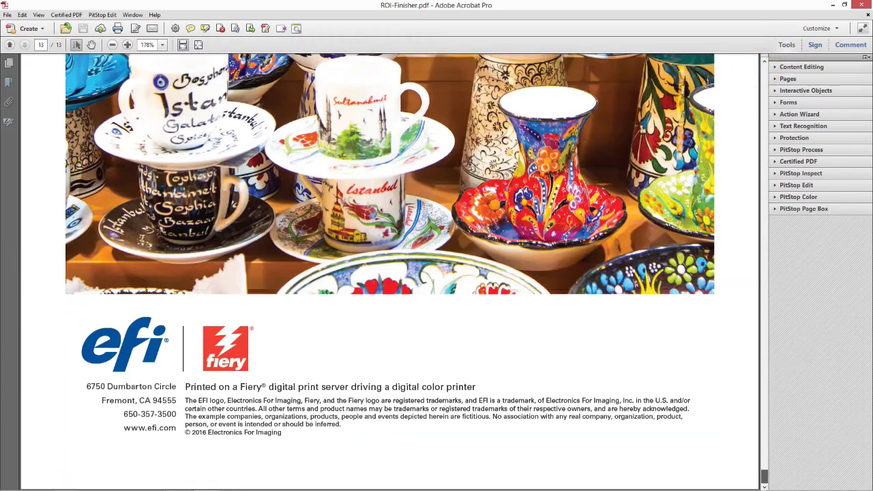
left_click(281, 28)
left_click(296, 29)
double_click(485, 227)
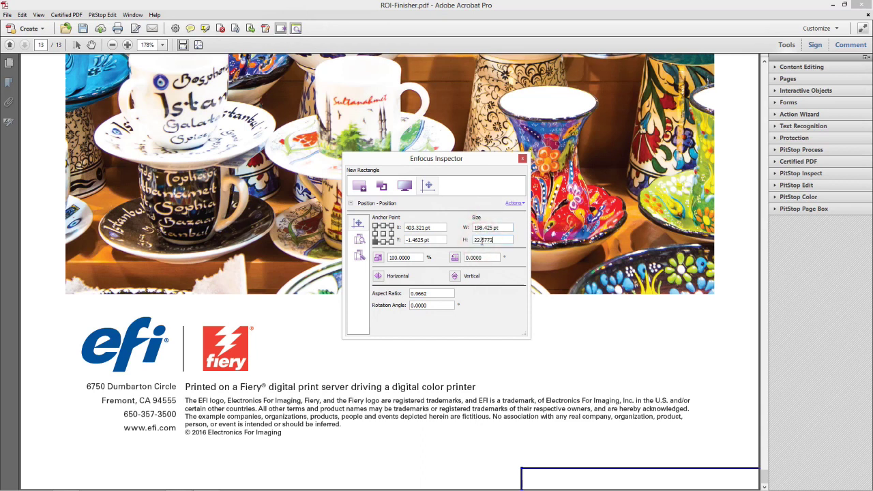
key("Return")
left_click(360, 185)
left_click(296, 29)
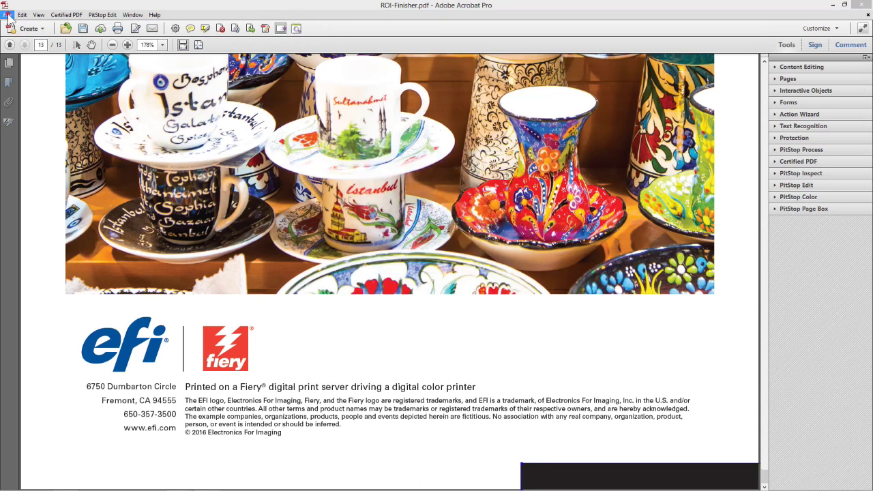
- Save the document as ROI-Finisher_Mark.pdf
left_click(8, 15)
left_click(15, 60)
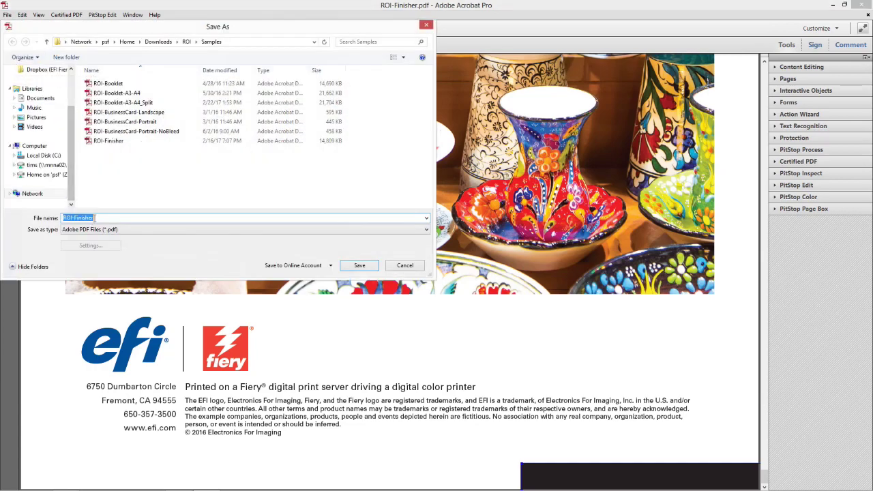
key("End")
type("_Mark")
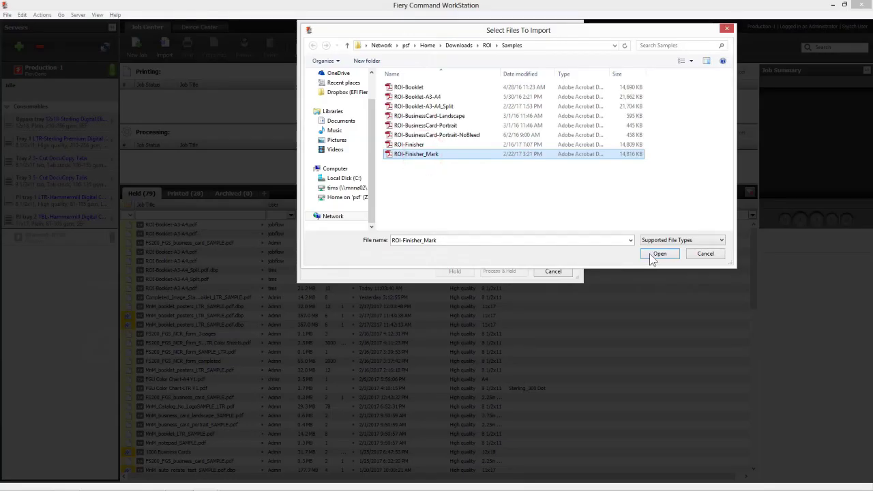
- Import ROI-Finisher_Mark.pdf into Command WorkStation as a held job, and submit DRP-Route-Booklet.pdf to ROI-Finisher
left_click(651, 253)
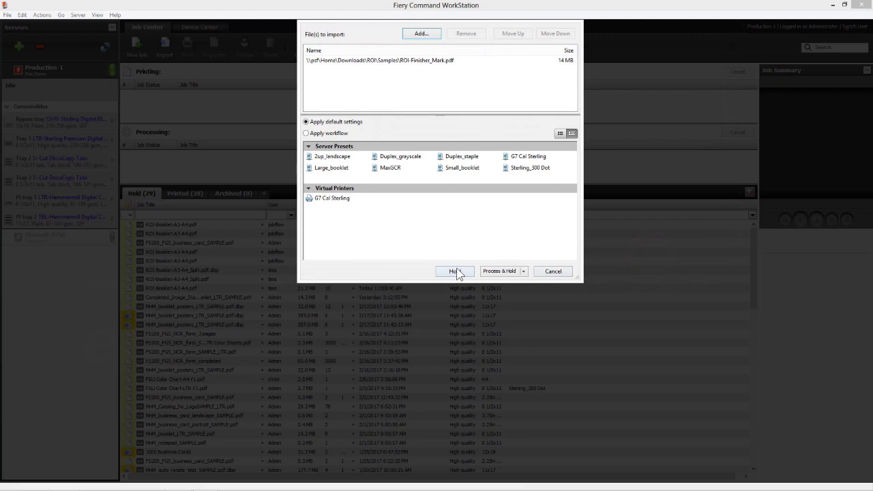
left_click(454, 271)
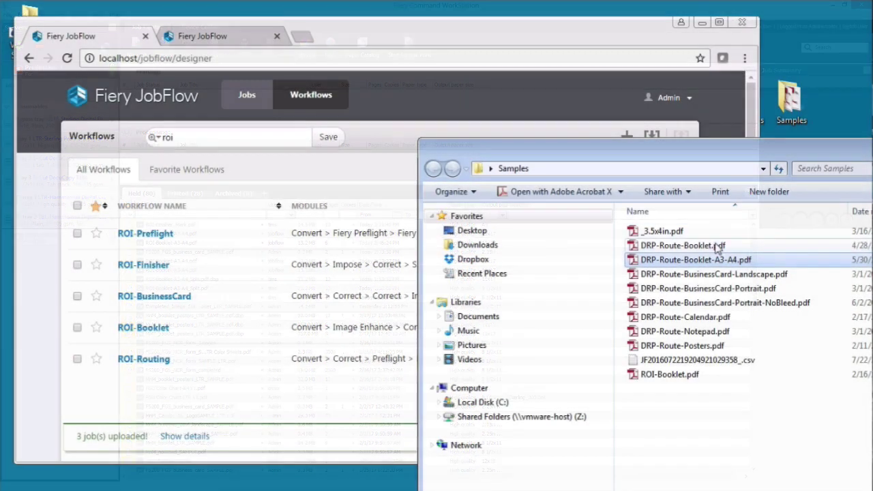
left_click_drag(683, 246, 259, 281)
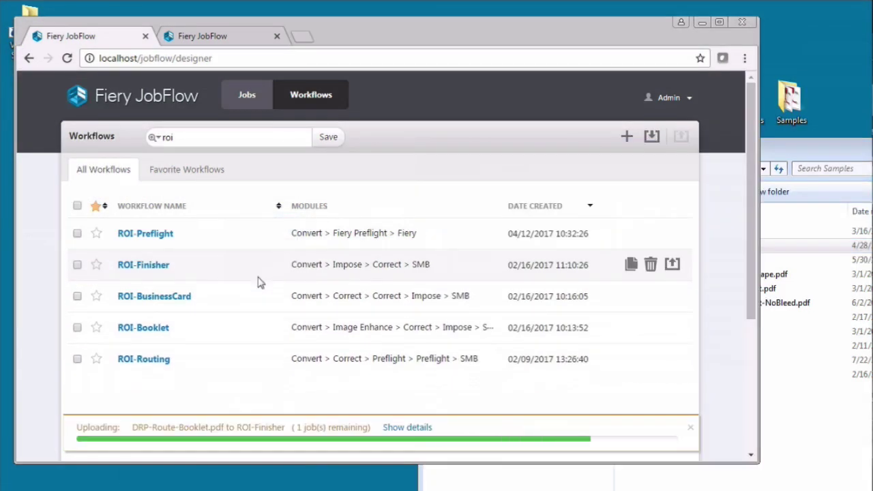
- Open the completed DRP-Route-Booklet job from the Jobs list to preview its eight pages
left_click(224, 42)
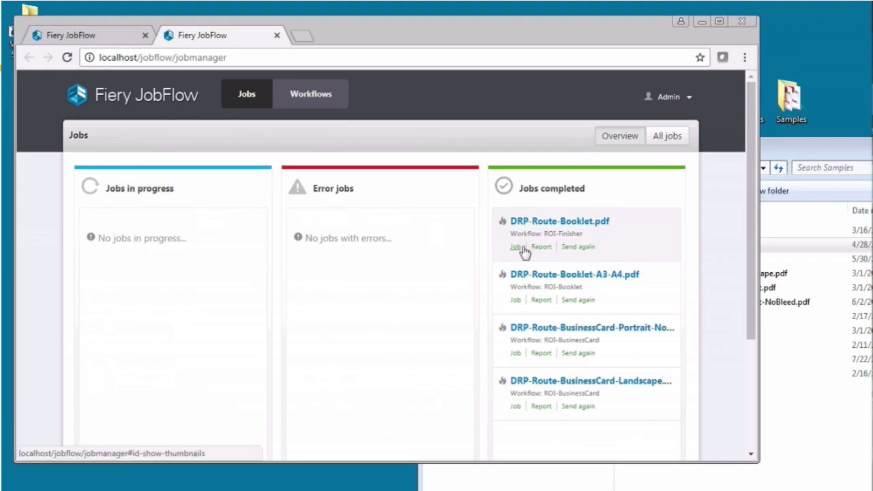
left_click(520, 247)
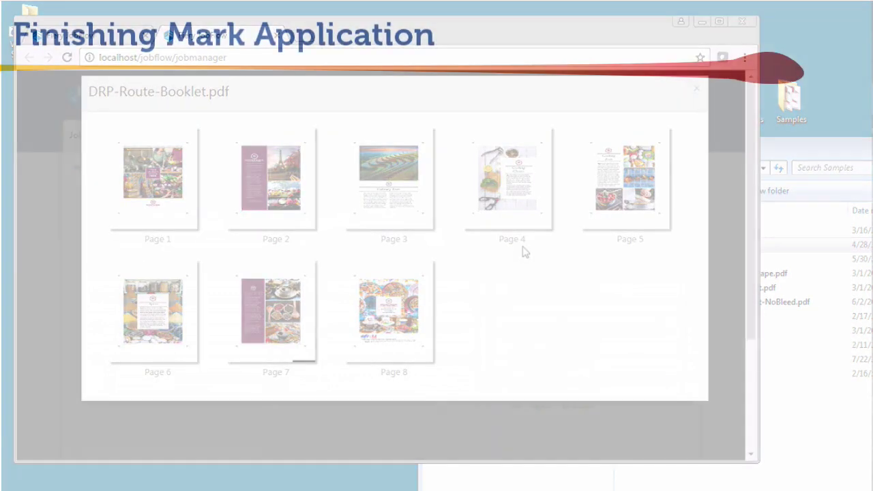